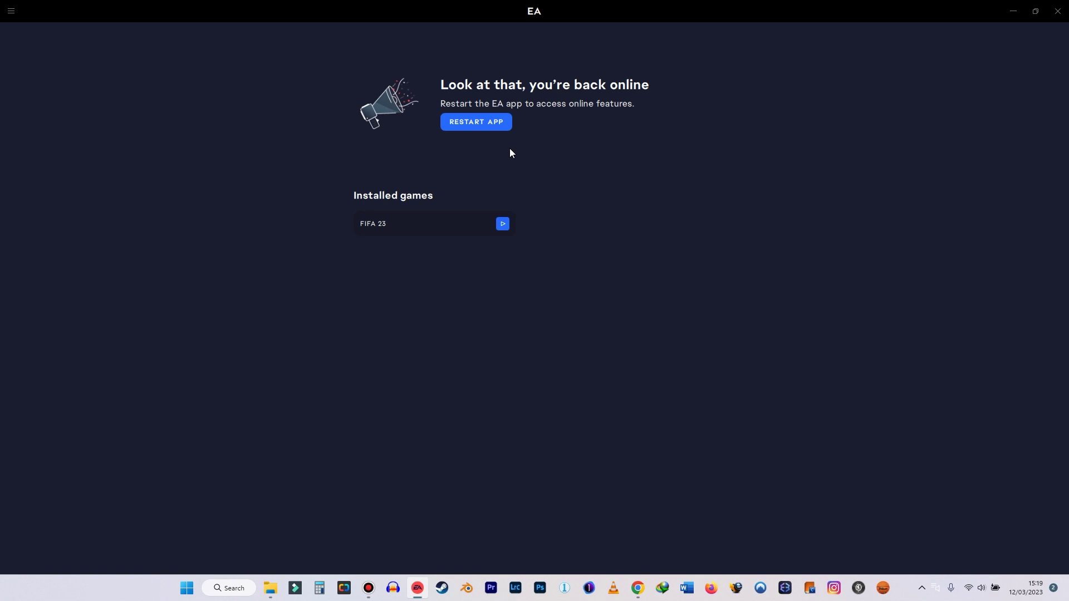
# Step: Restart the EA app to get back online and sign out of the current account
pyautogui.click(485, 129)
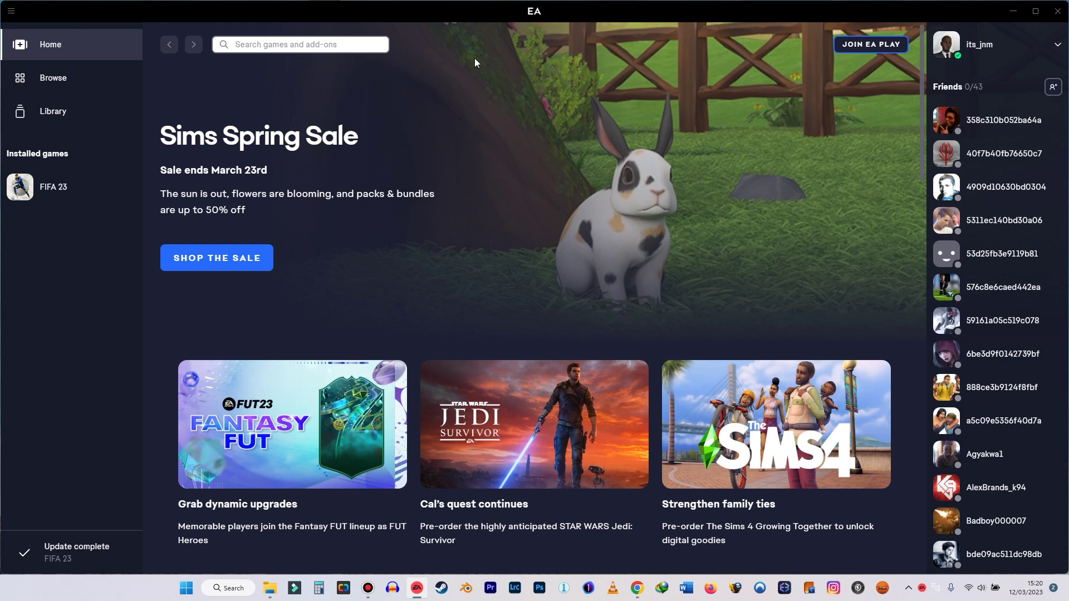
pyautogui.click(11, 11)
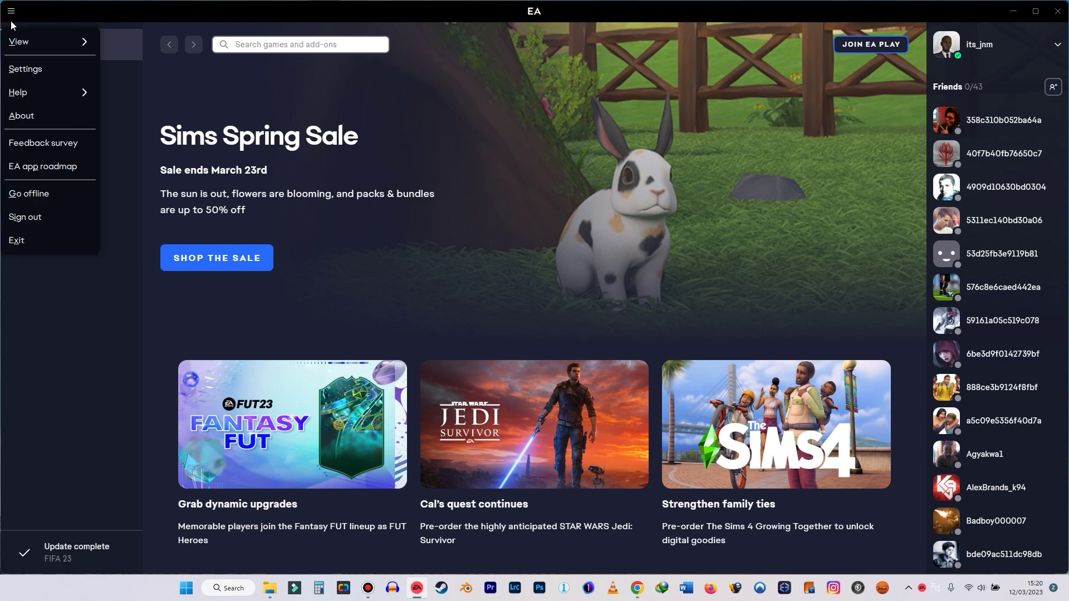
pyautogui.click(42, 217)
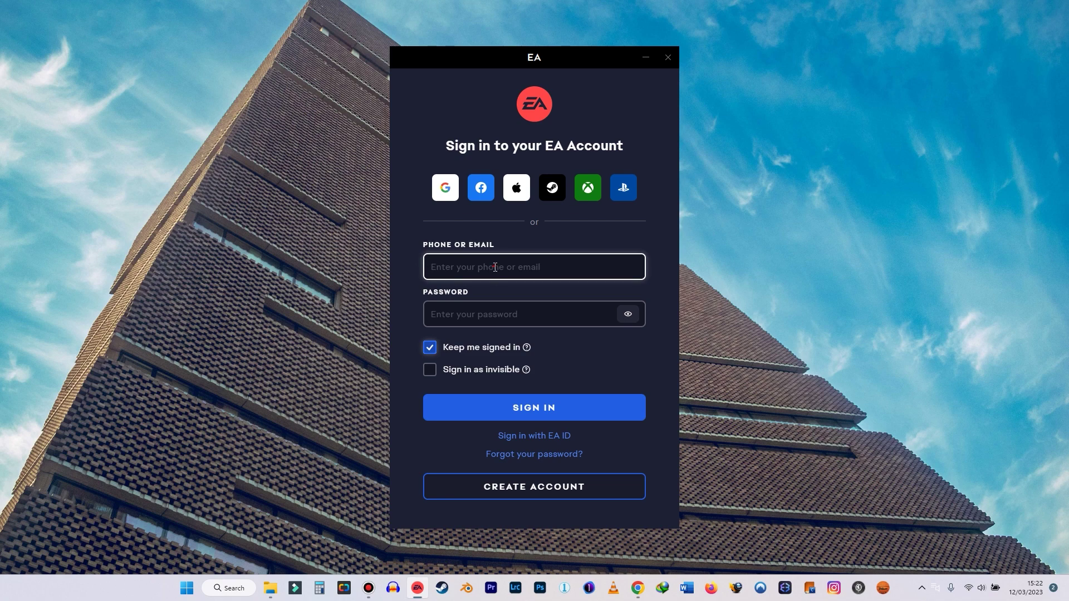
# Step: Sign in to the EA account with Steam, authorising Electronic Arts on the Steam login page in the browser
pyautogui.click(555, 192)
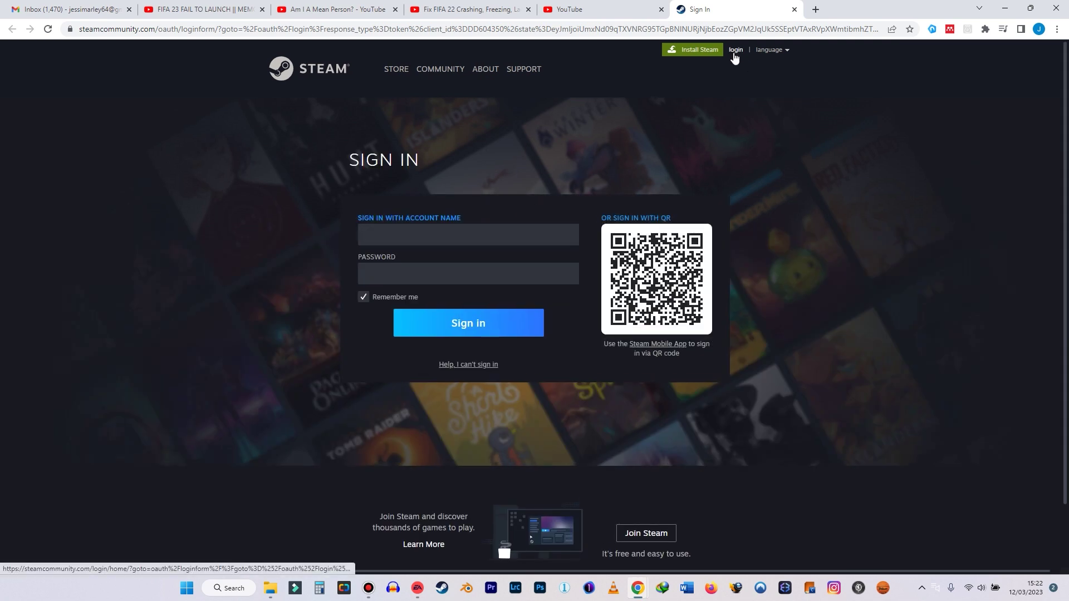
pyautogui.click(735, 49)
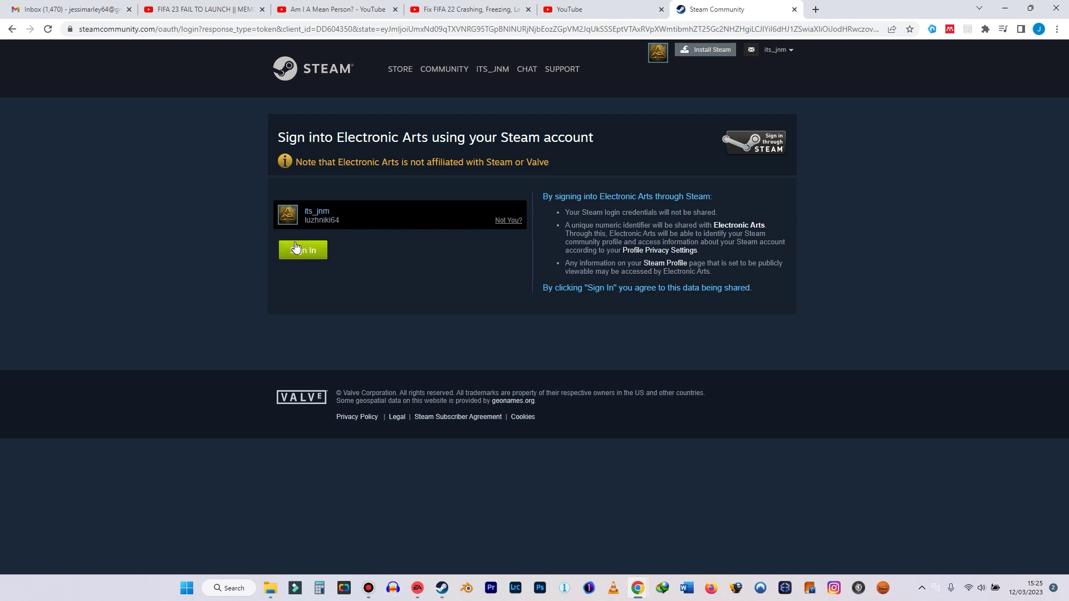
pyautogui.click(307, 258)
# Step: Close the Steam login page in the browser and cancel the pending browser login in the EA app
pyautogui.click(418, 588)
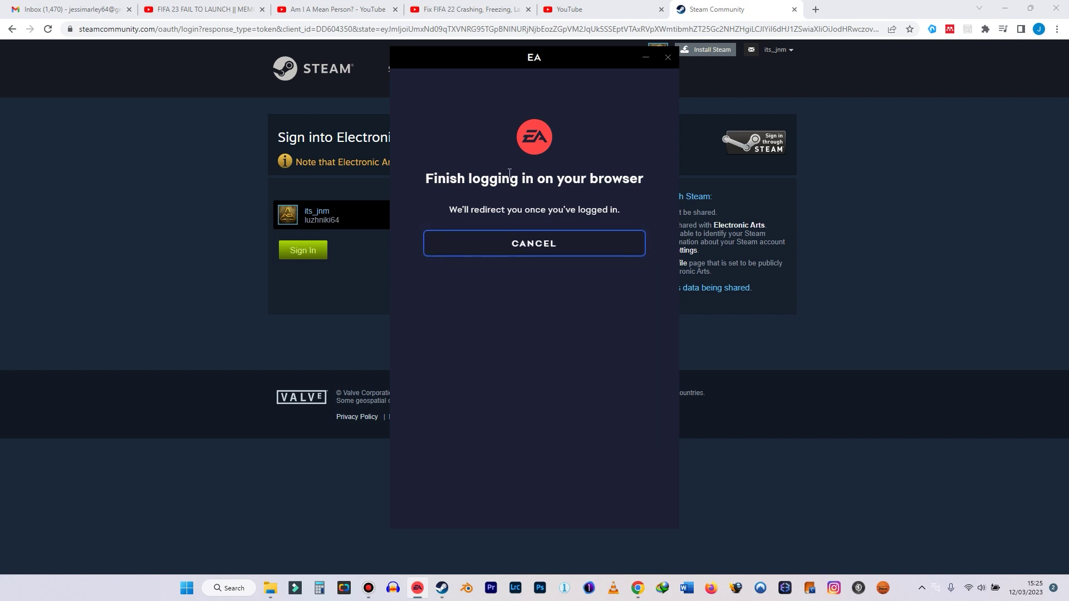
pyautogui.click(646, 57)
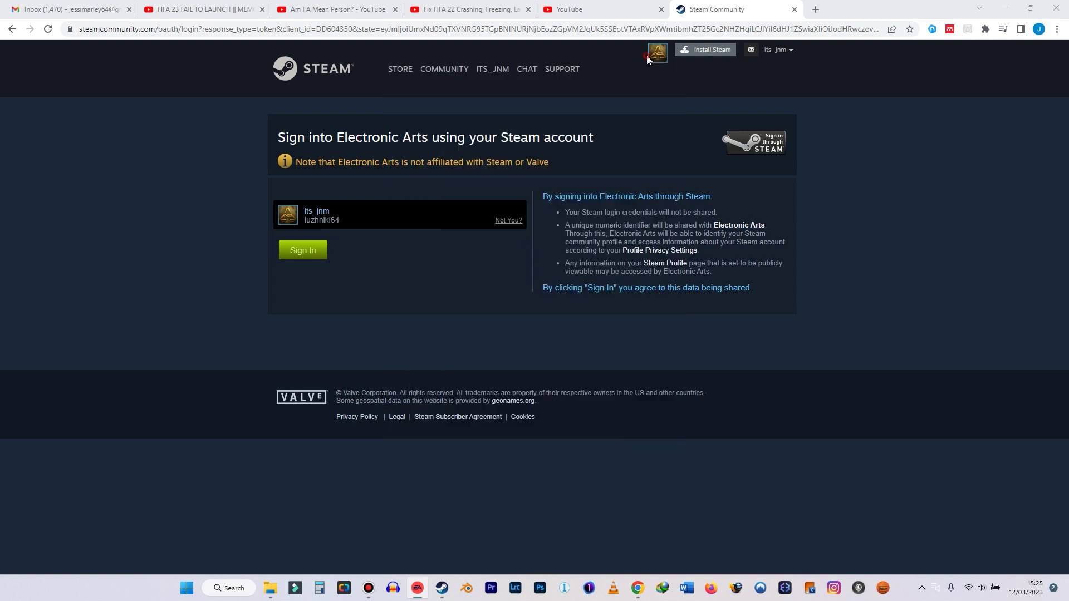
pyautogui.click(794, 9)
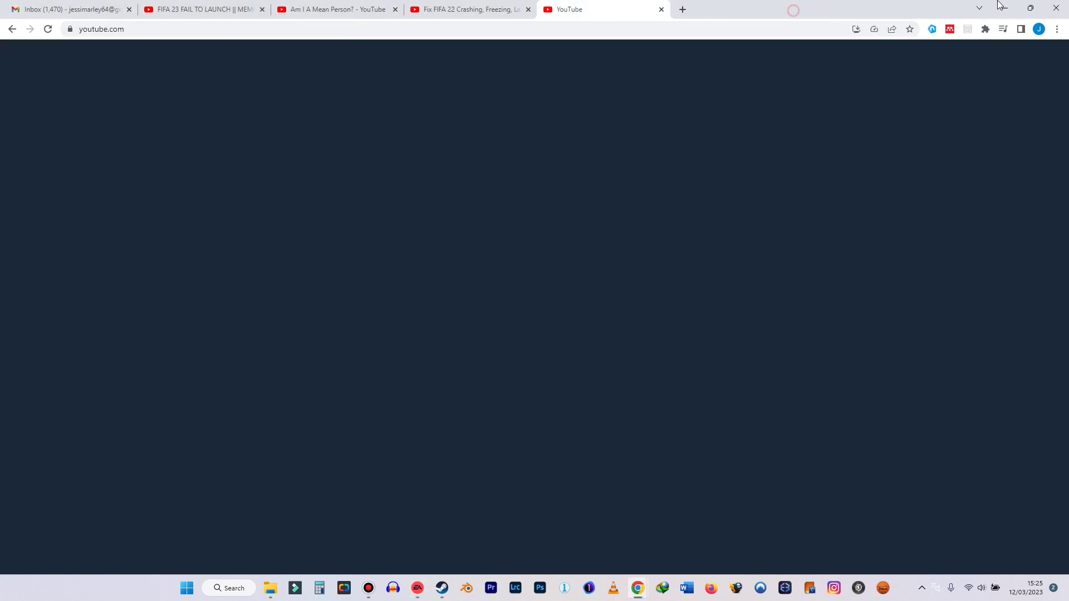
pyautogui.click(1005, 8)
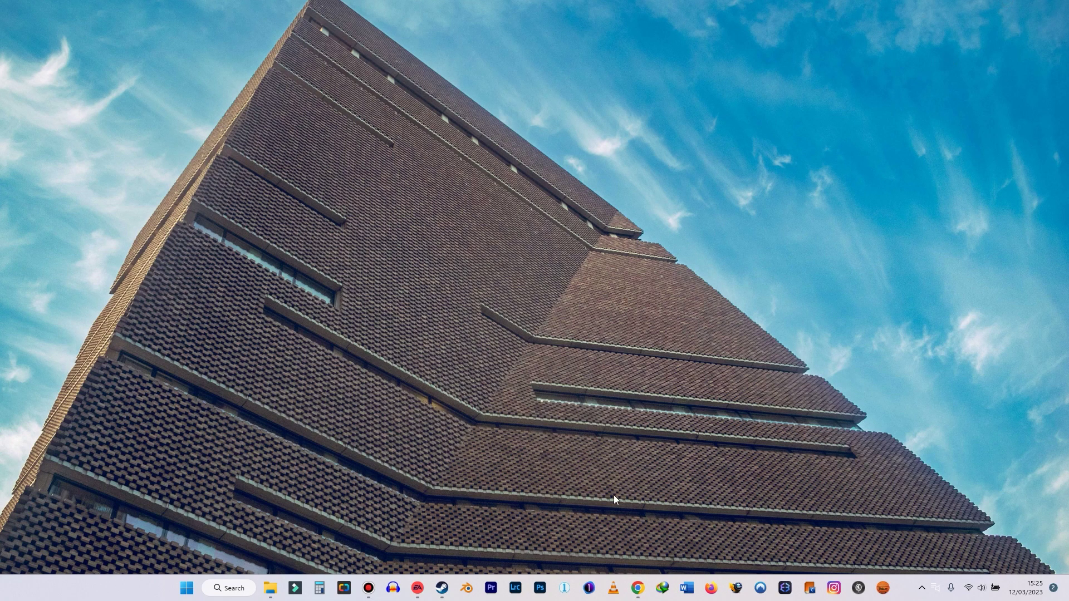
pyautogui.click(417, 588)
pyautogui.click(533, 245)
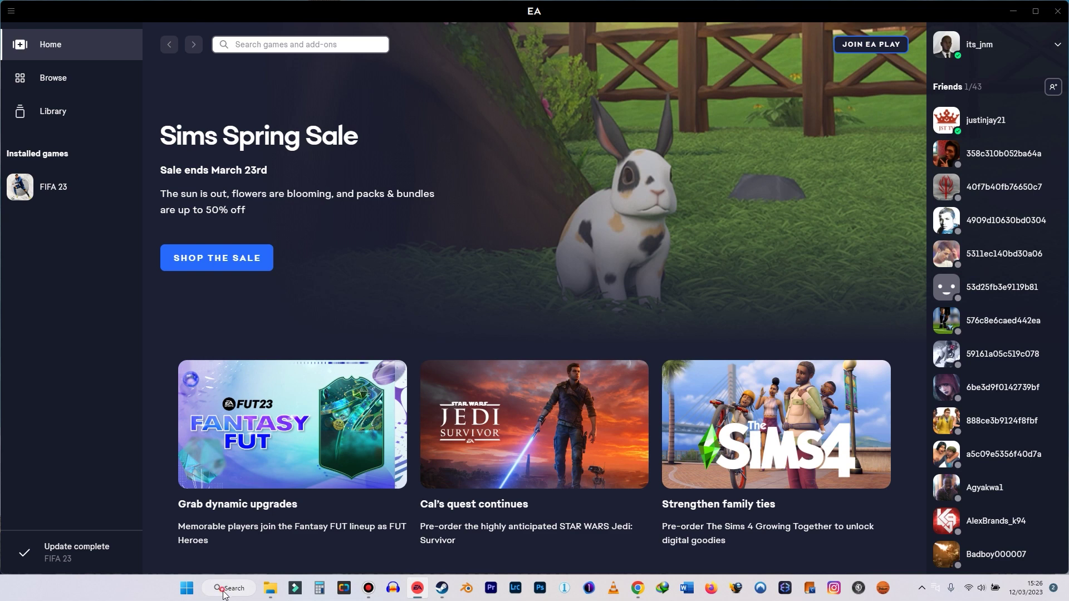
# Step: Find and open Windows Security, and go to the Virus & threat protection settings
pyautogui.click(226, 593)
pyautogui.write('windows')
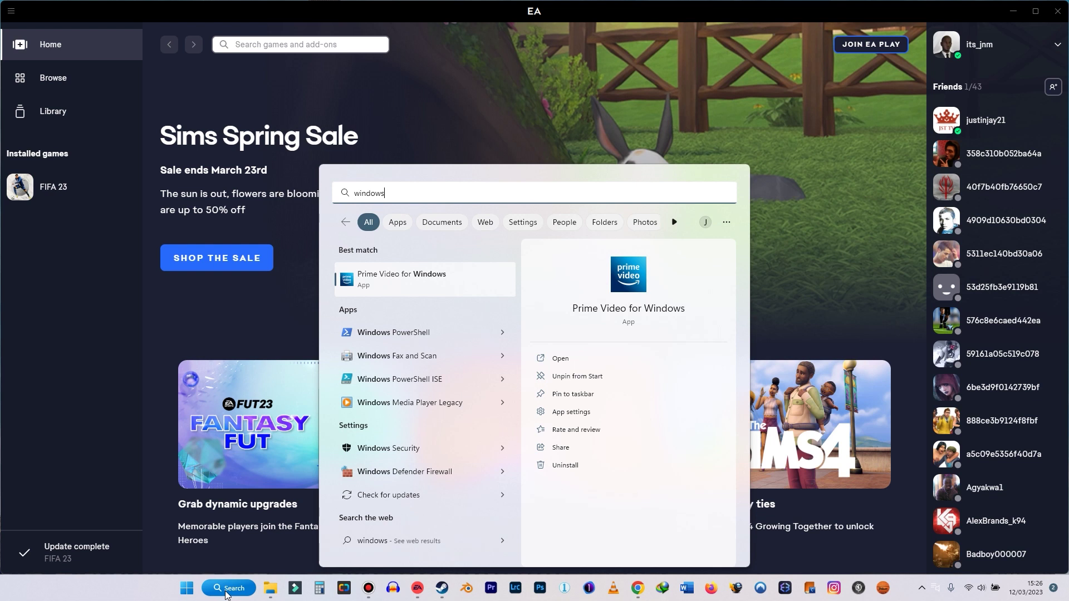
pyautogui.write(' security')
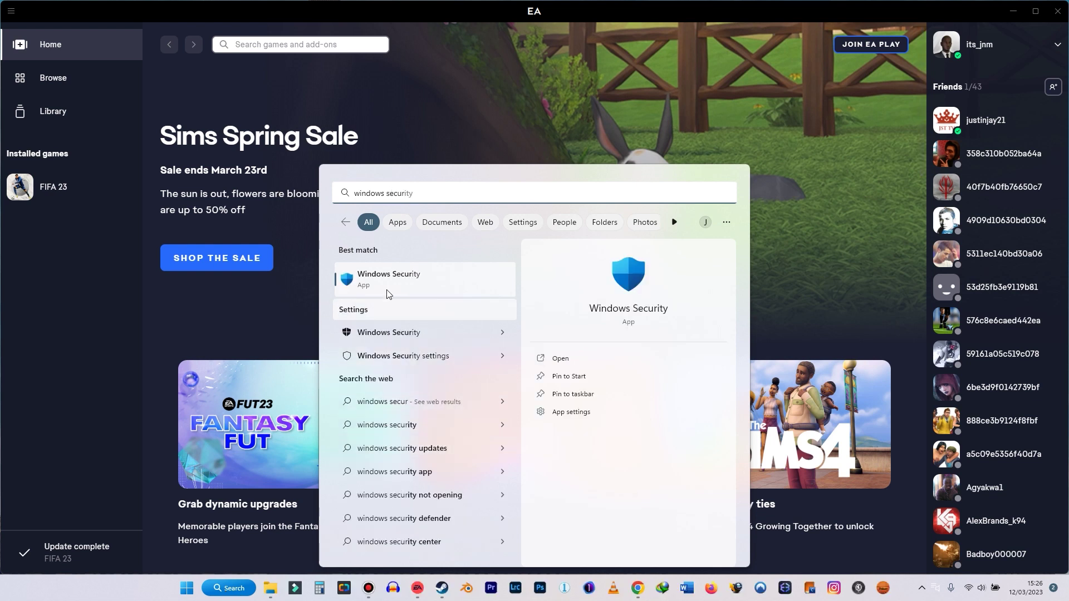
pyautogui.click(566, 358)
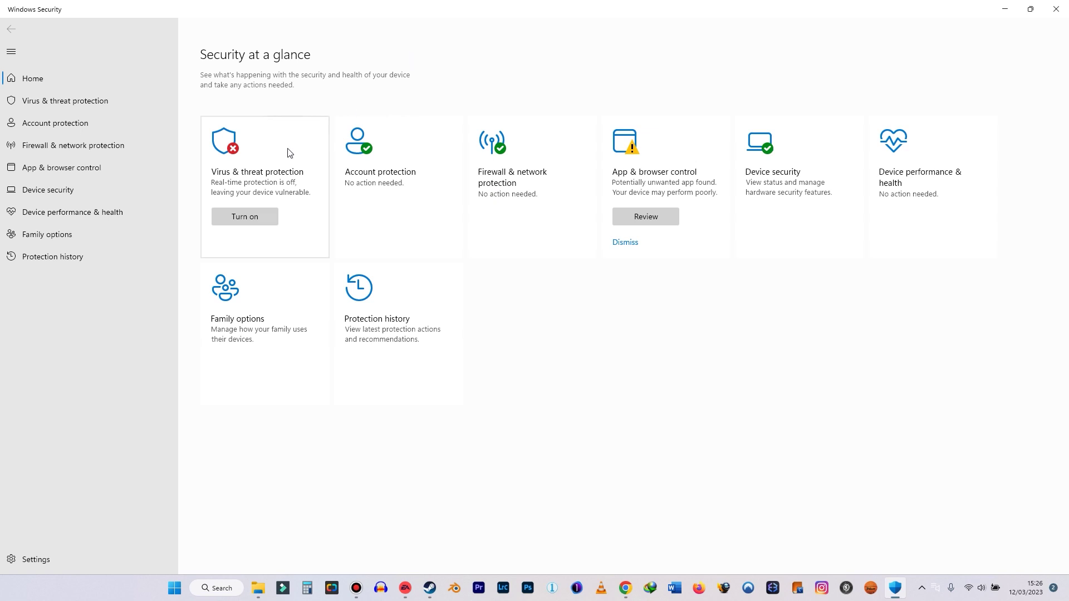
pyautogui.click(268, 178)
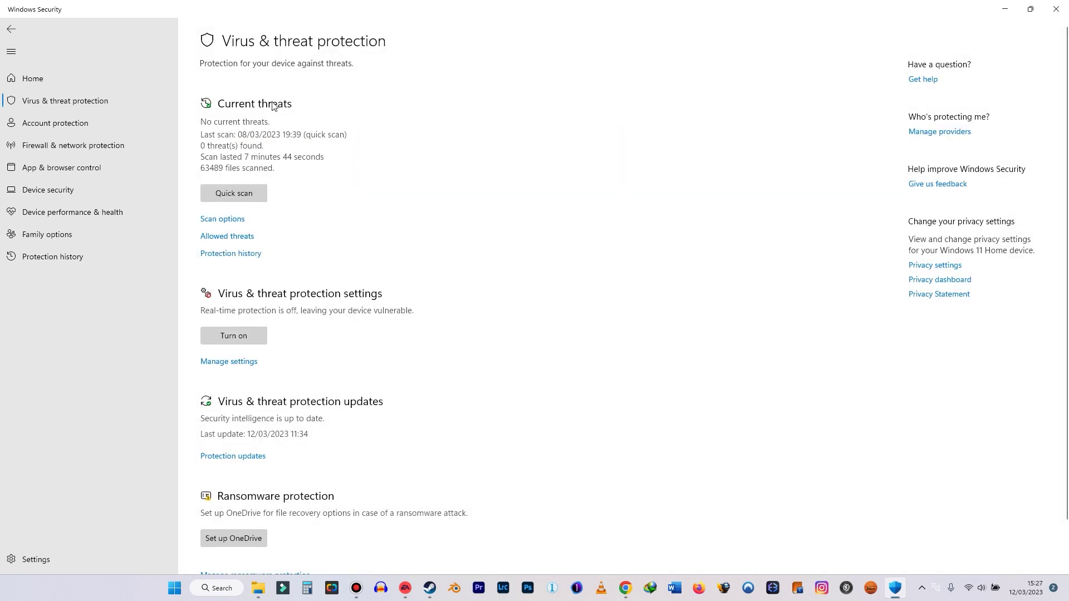
pyautogui.click(248, 366)
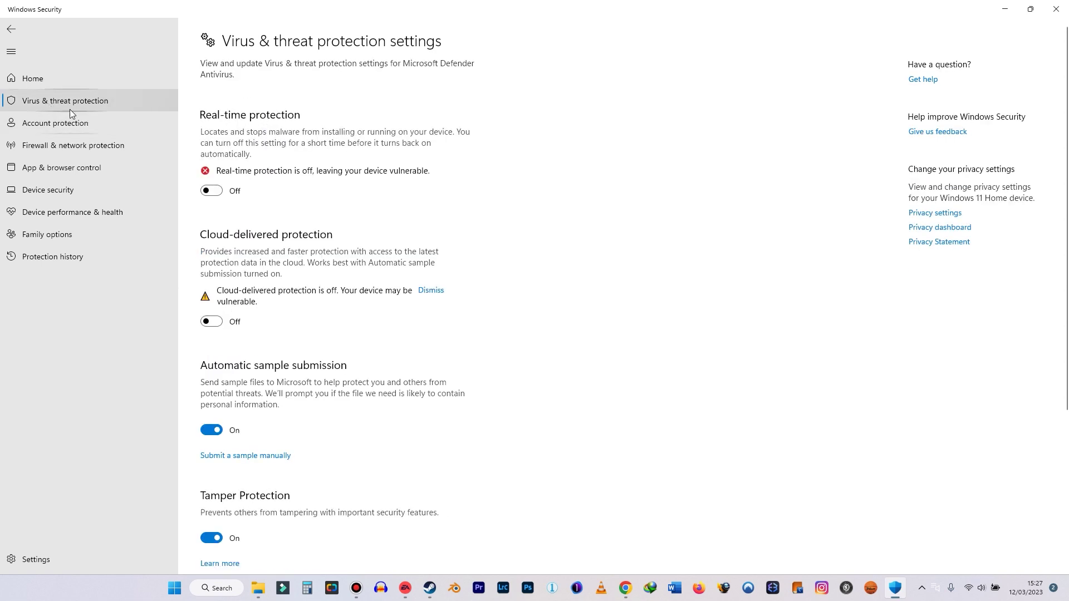
# Step: Toggle real-time and cloud-delivered protection, ending with real-time protection on and cloud-delivered protection off
pyautogui.click(216, 199)
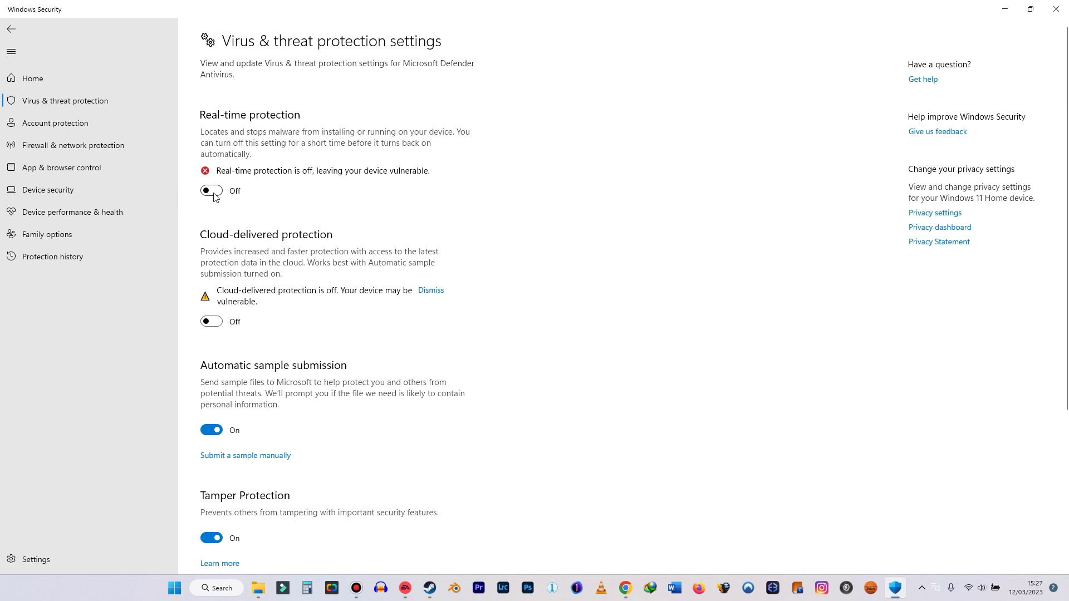
pyautogui.click(215, 328)
pyautogui.click(212, 191)
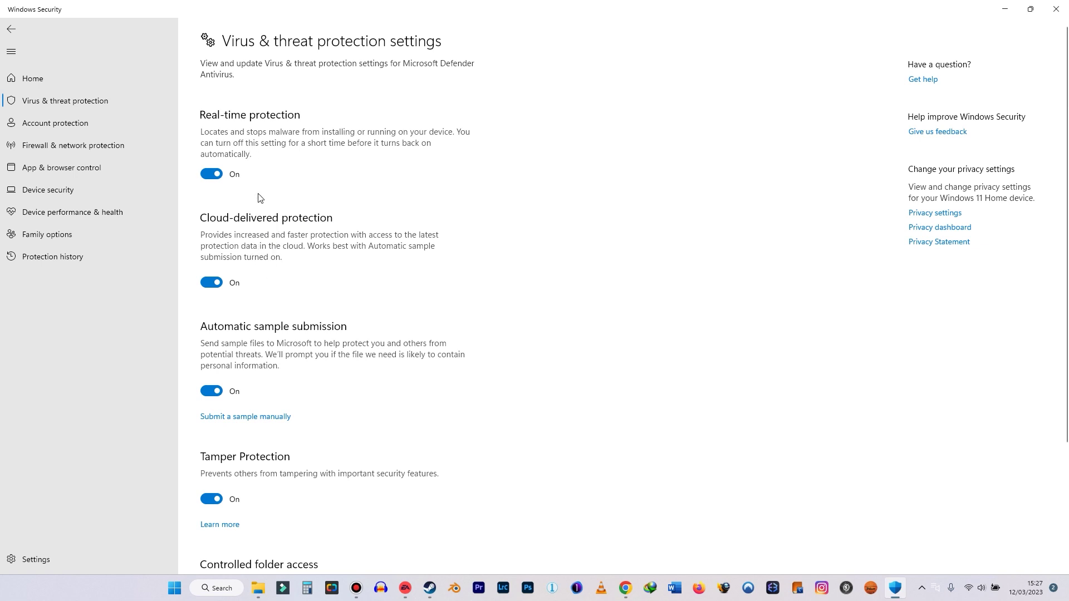
pyautogui.click(209, 176)
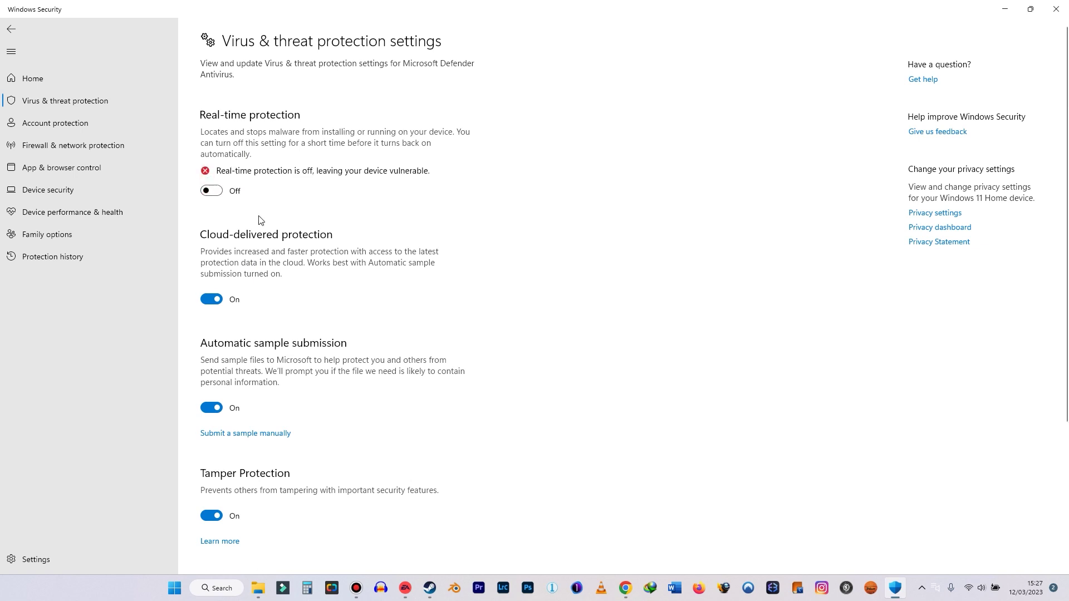
pyautogui.click(211, 299)
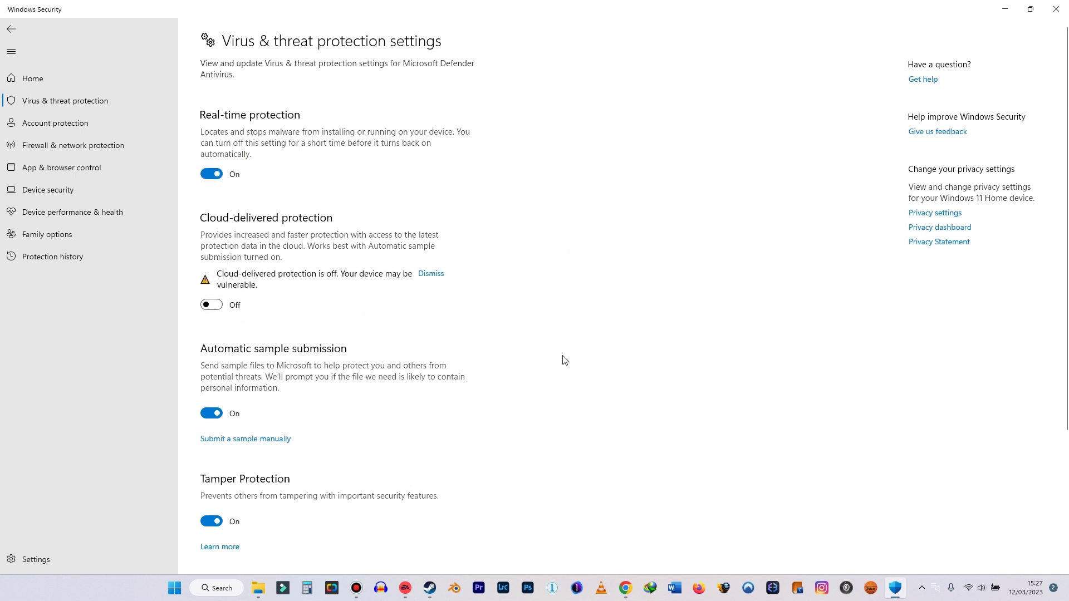
# Step: Switch to the EA app and open the FIFA 23 install folder from the game's properties
pyautogui.scroll(-3, 563, 360)
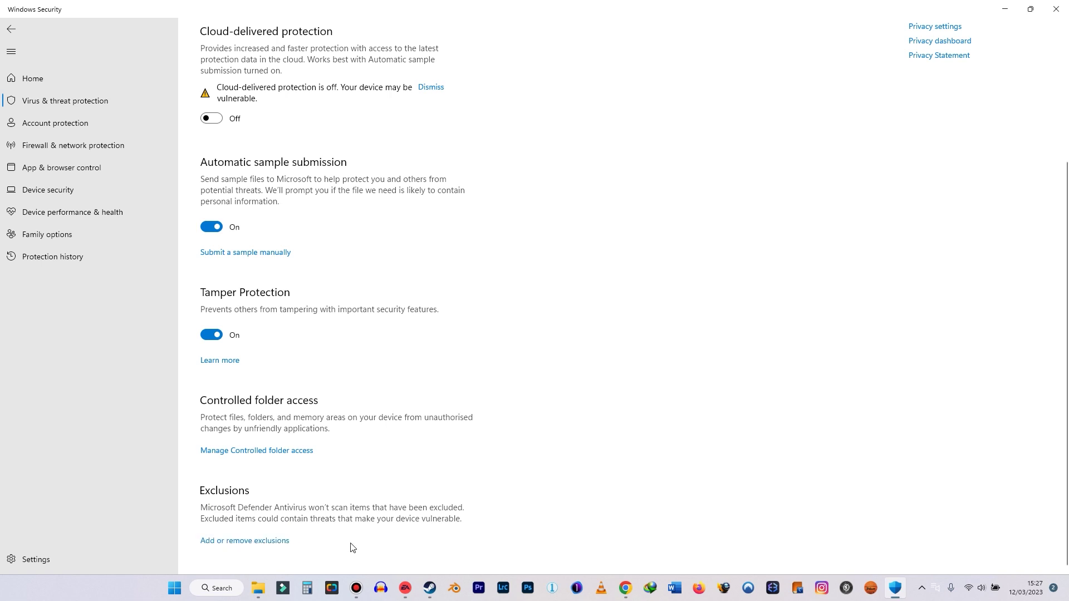
pyautogui.click(405, 587)
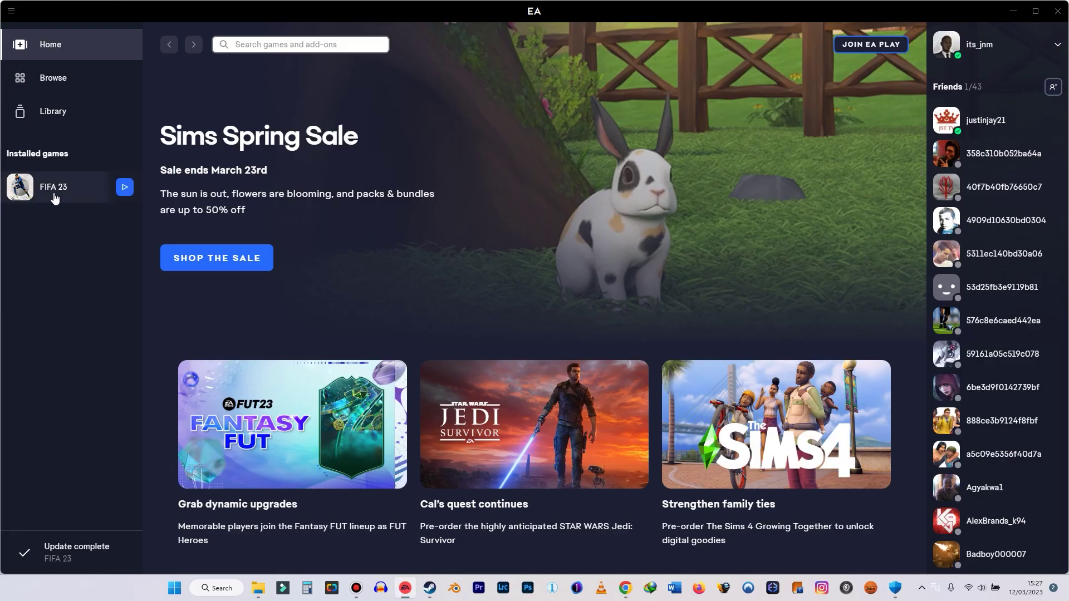
pyautogui.click(54, 198)
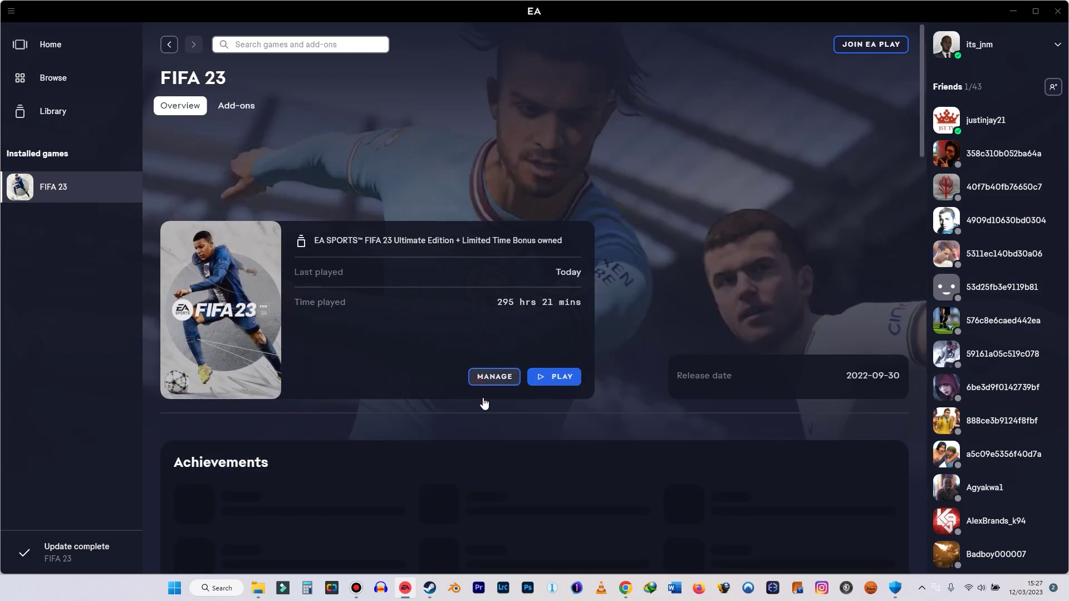
pyautogui.click(479, 382)
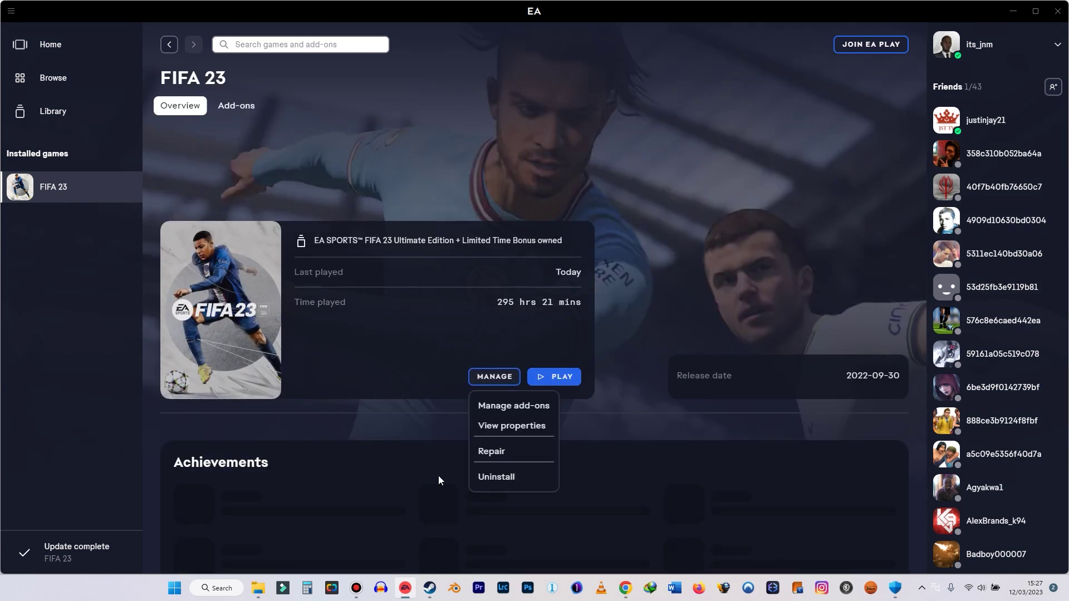
pyautogui.click(536, 427)
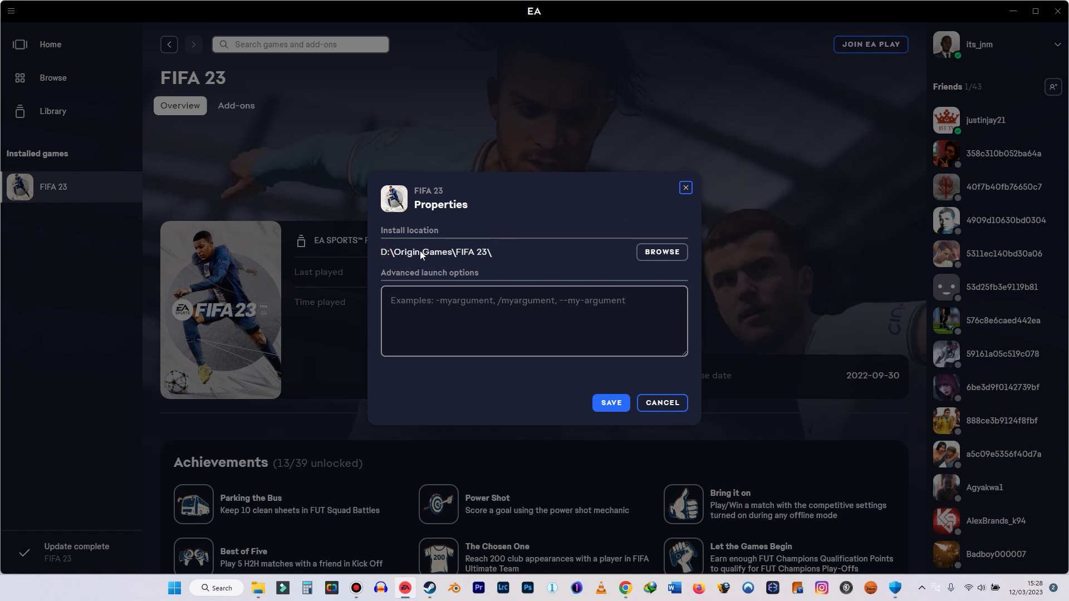
pyautogui.click(662, 252)
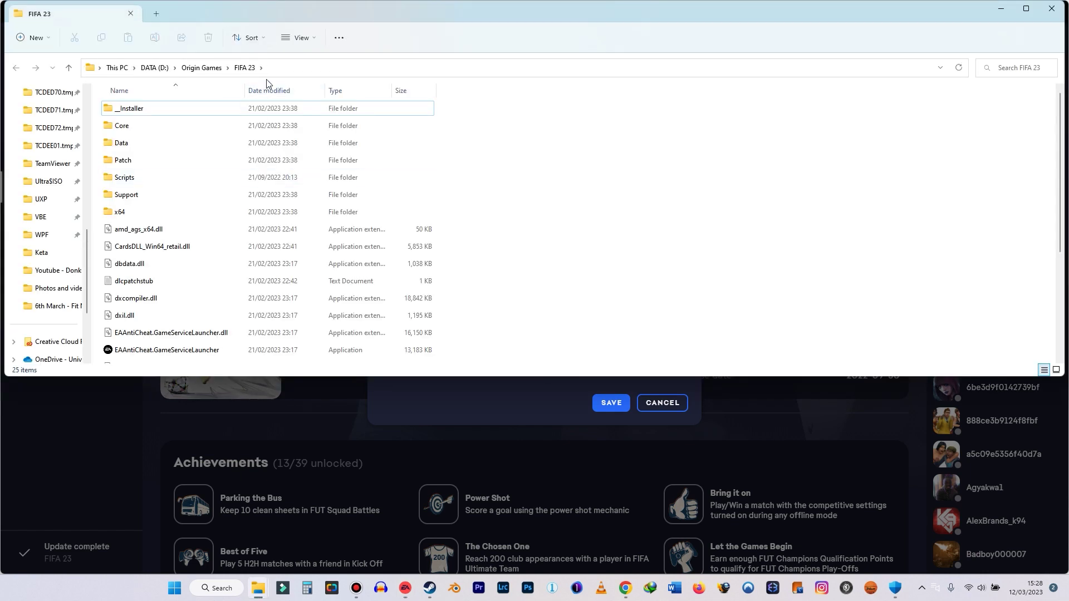
# Step: Copy the folder path D:\Origin Games\FIFA 23 and close the folder window
pyautogui.click(294, 68)
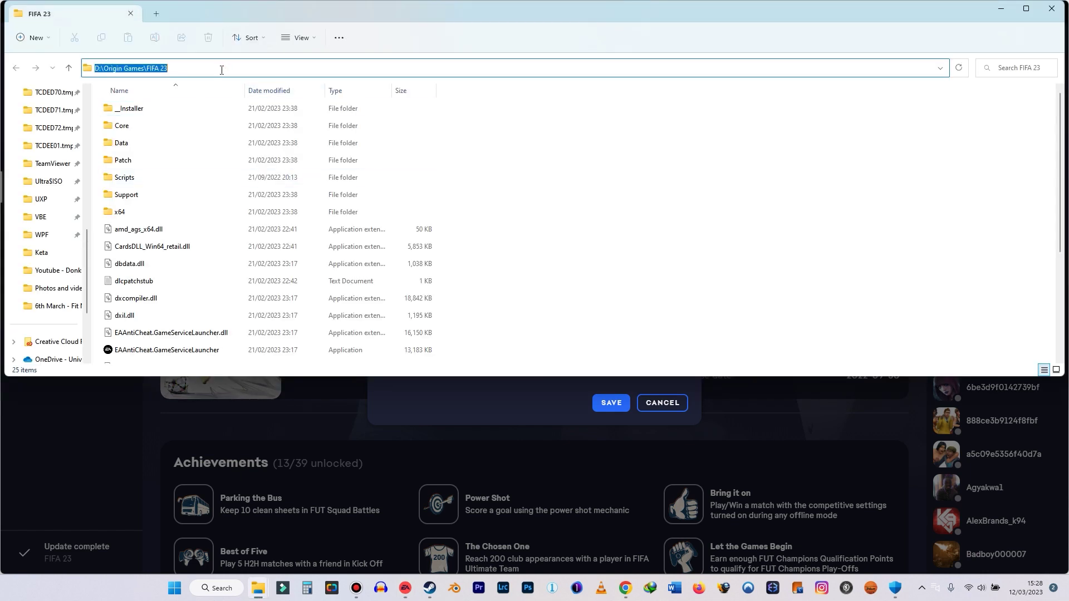
pyautogui.rightClick(147, 68)
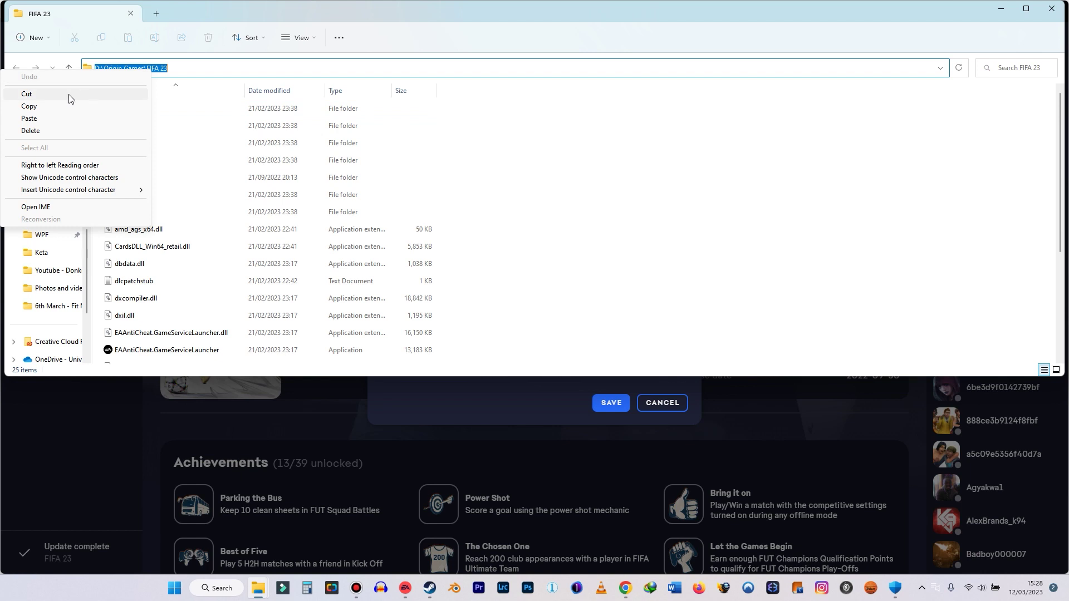
pyautogui.click(52, 105)
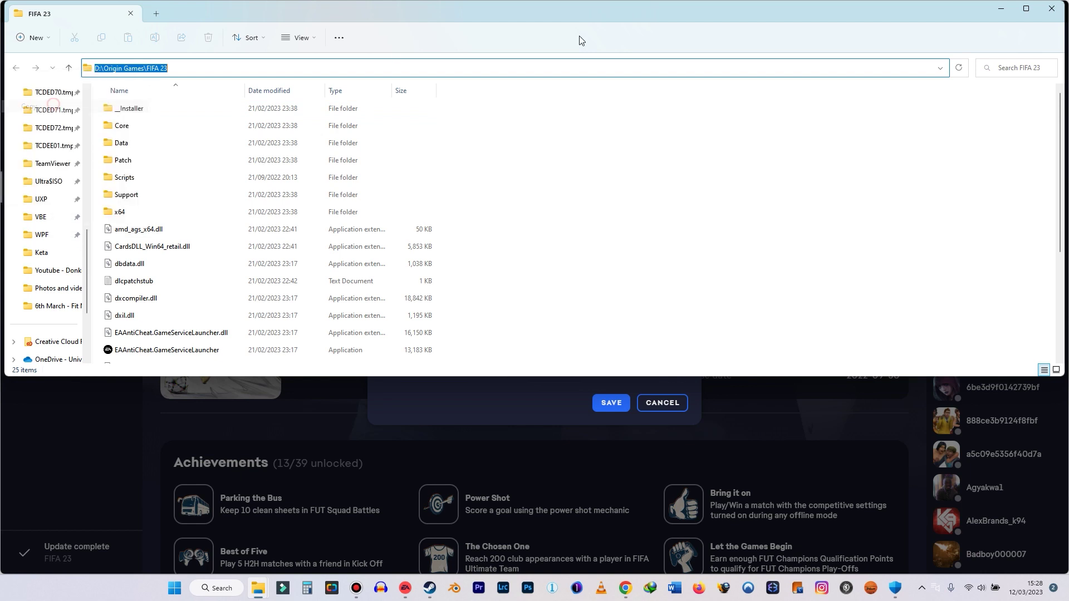
pyautogui.click(1046, 9)
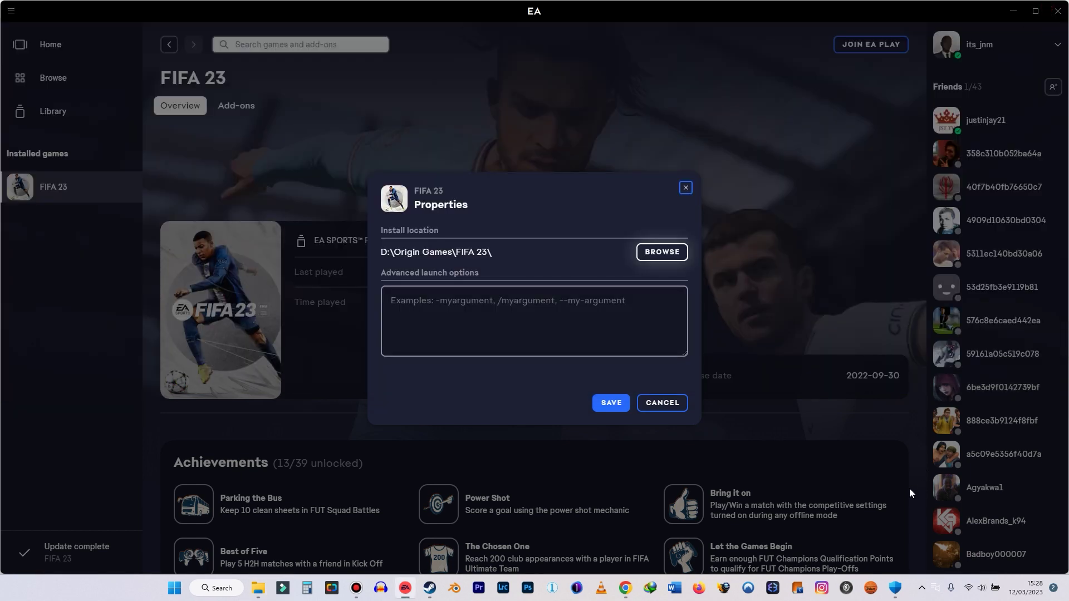
# Step: Switch to Windows Security and open the antivirus exclusions list, allowing the app to make changes
pyautogui.click(895, 588)
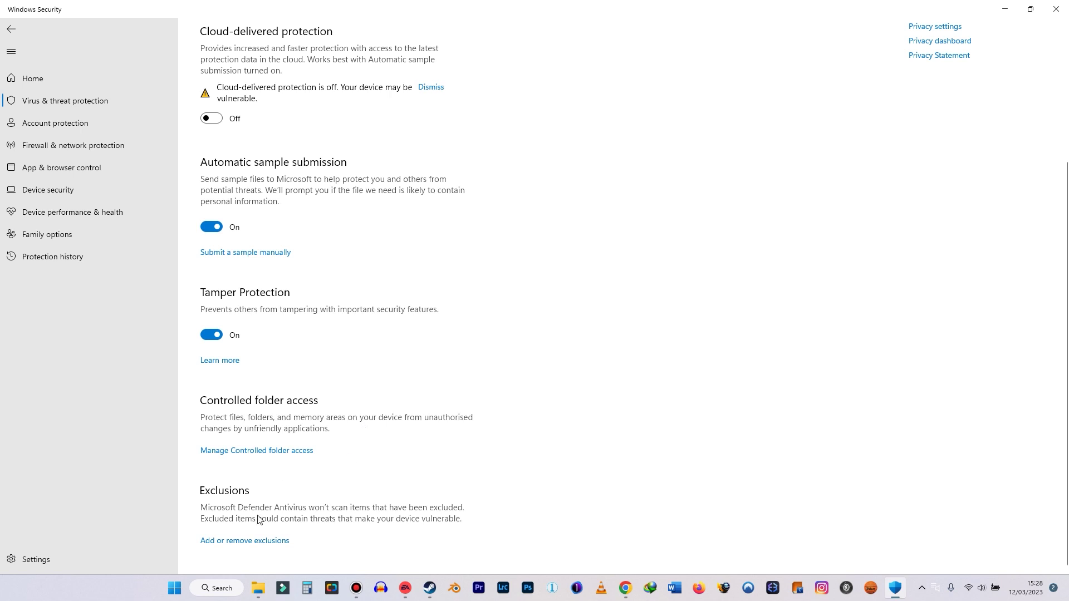
pyautogui.click(271, 541)
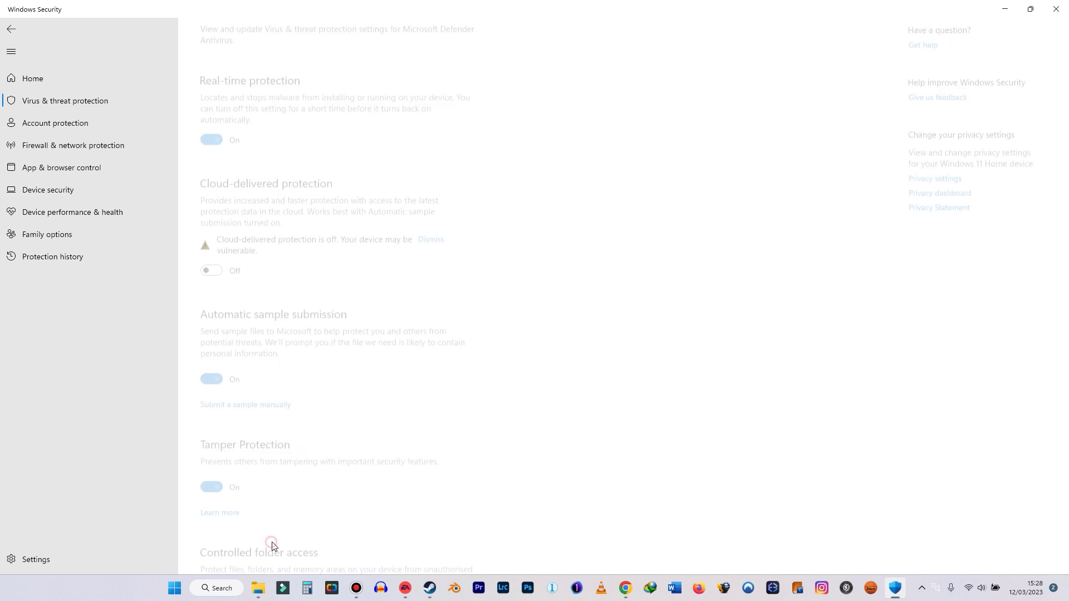
pyautogui.click(482, 377)
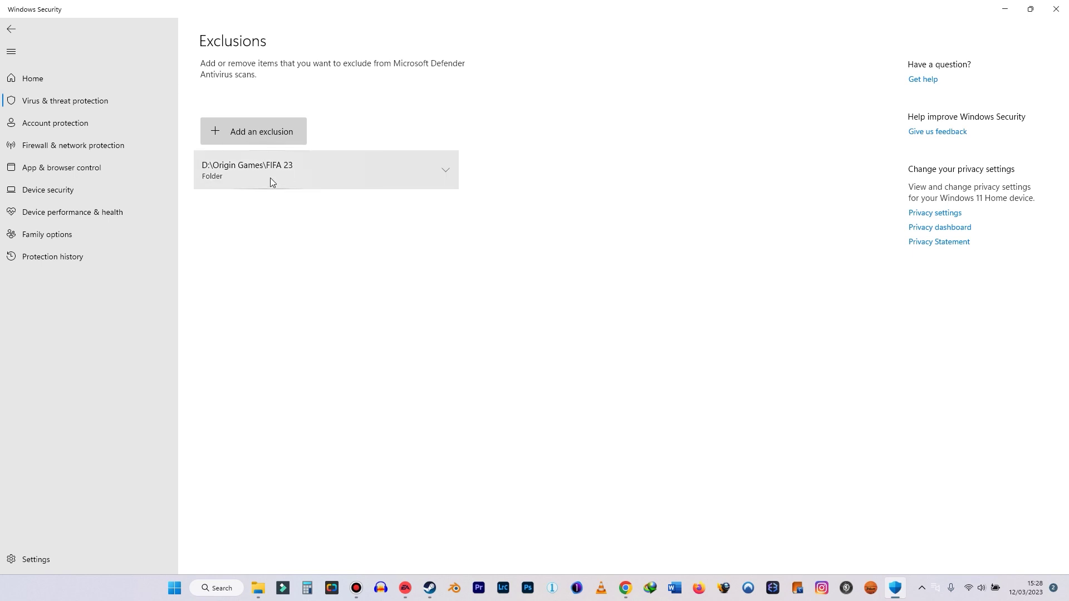
pyautogui.click(240, 129)
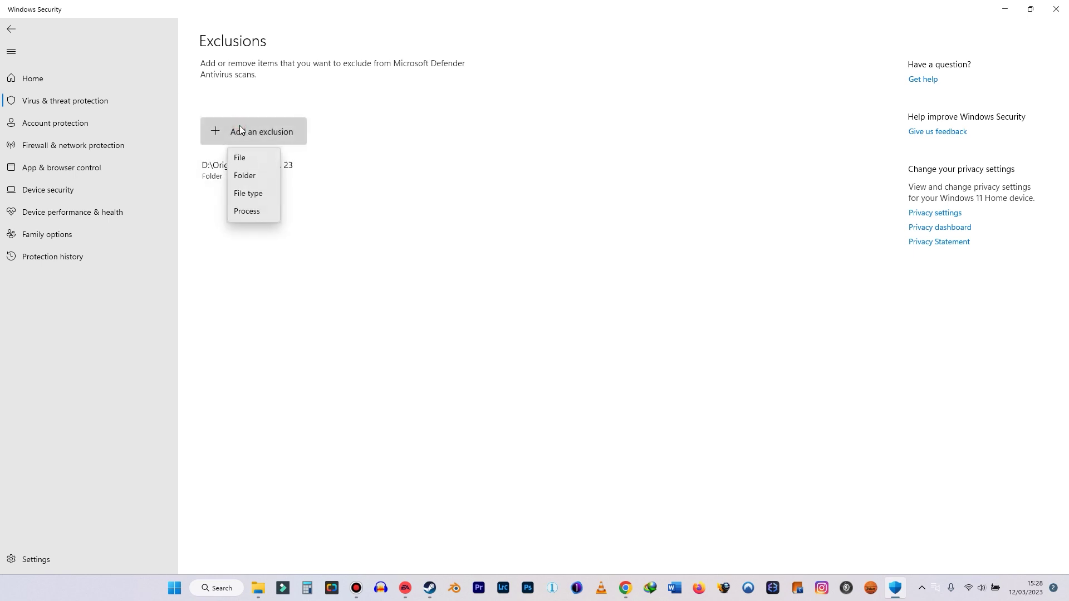
pyautogui.click(253, 179)
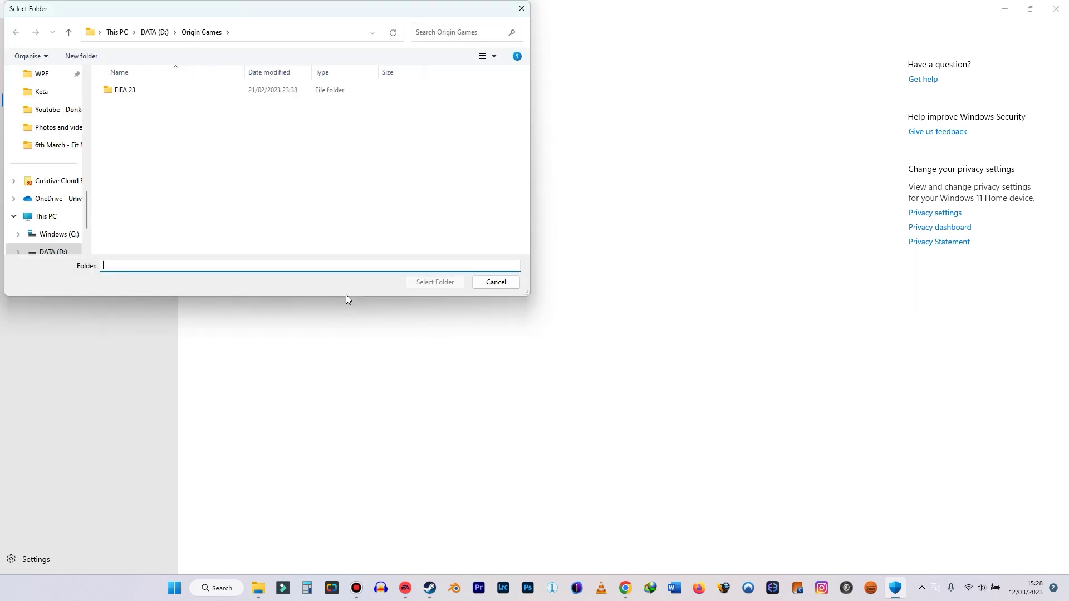
pyautogui.click(237, 33)
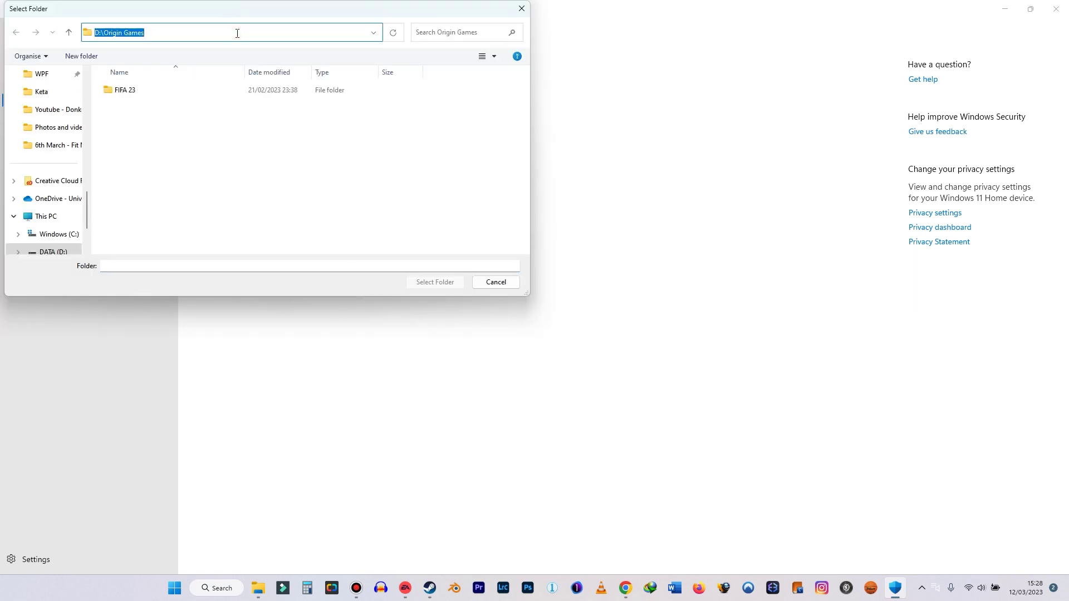
pyautogui.hotkey('ctrl', 'v')
pyautogui.click(492, 283)
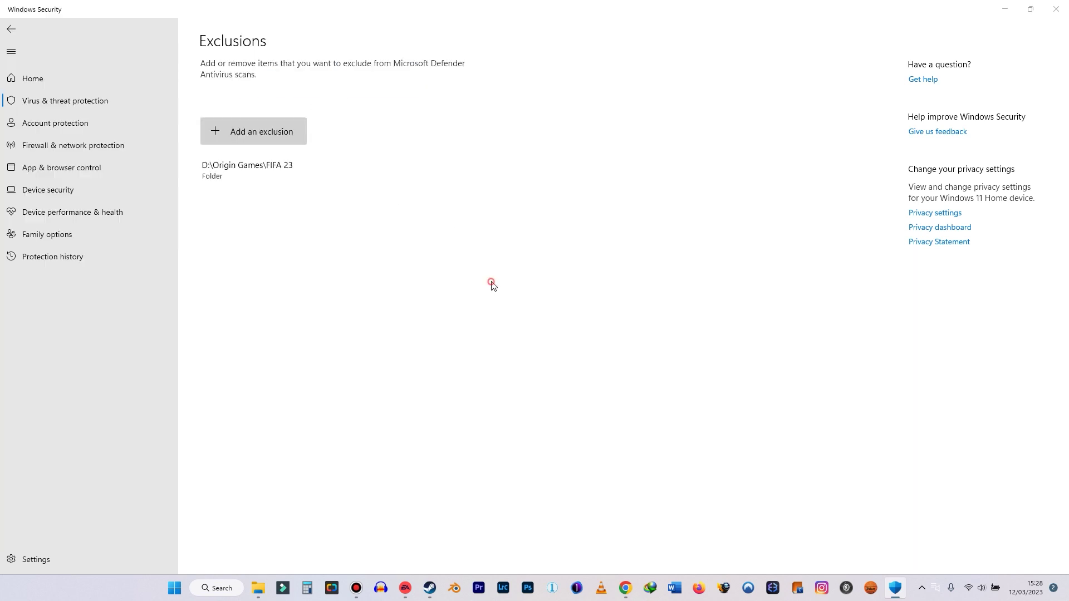
# Step: Remove the existing FIFA 23 folder exclusion, add D:\Origin Games\FIFA 23 again as a folder exclusion, and close Windows Security
pyautogui.click(413, 172)
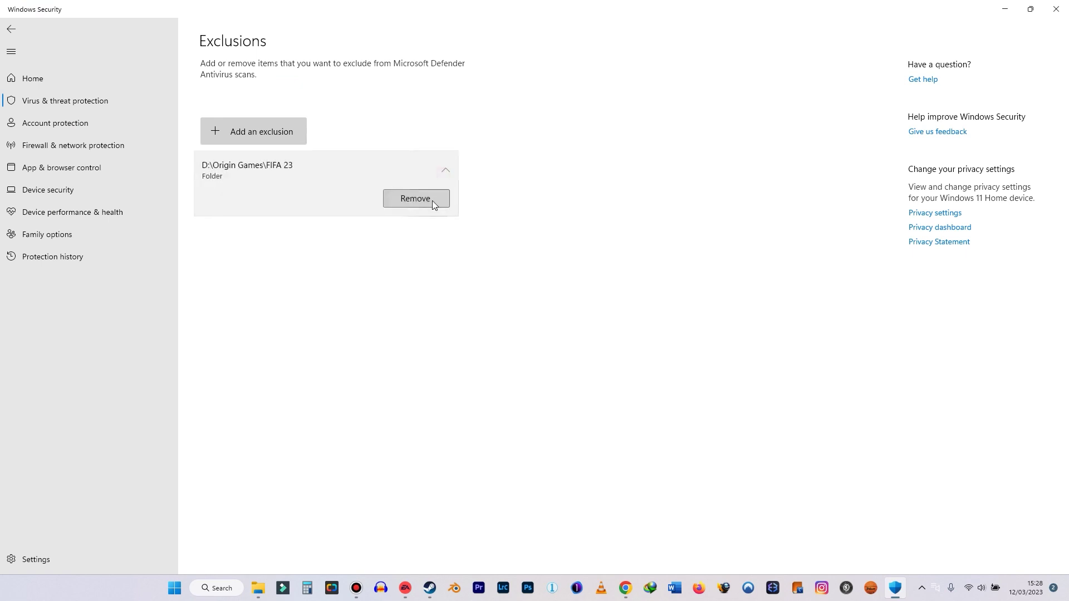
pyautogui.click(432, 201)
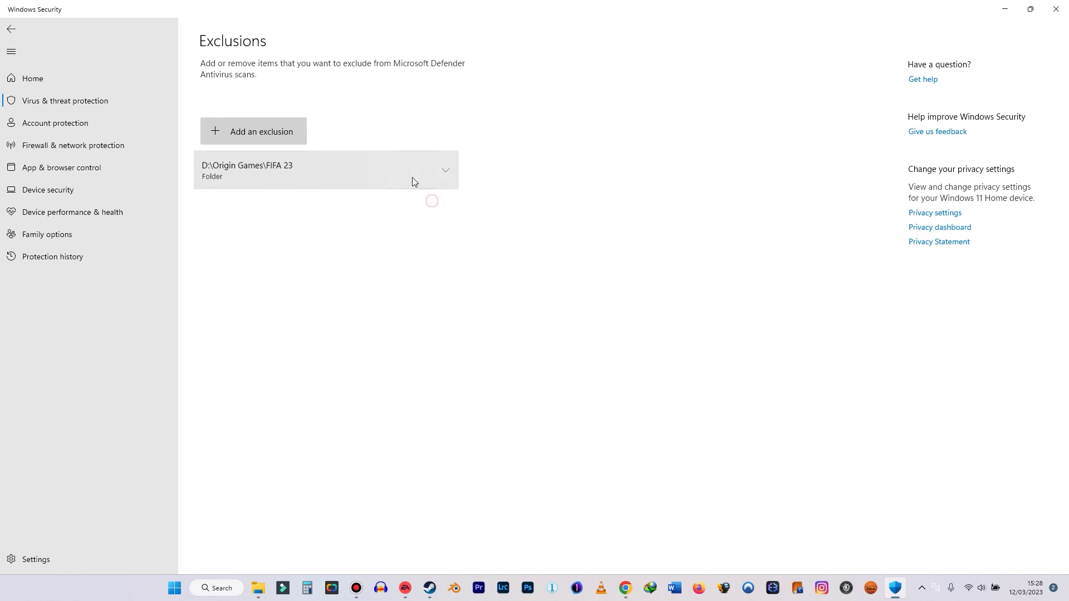
pyautogui.click(252, 132)
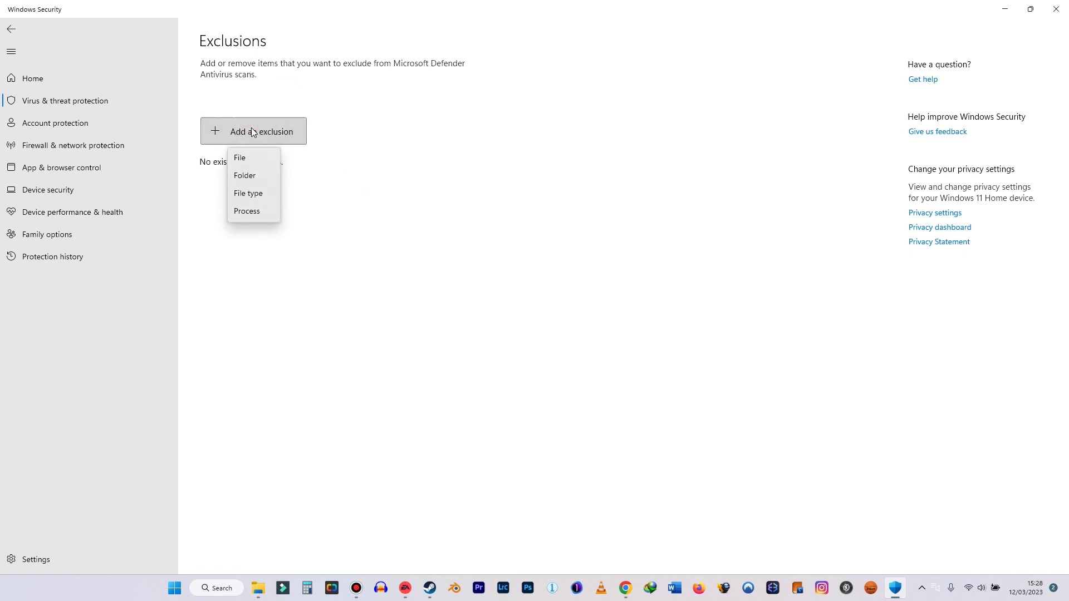
pyautogui.click(256, 181)
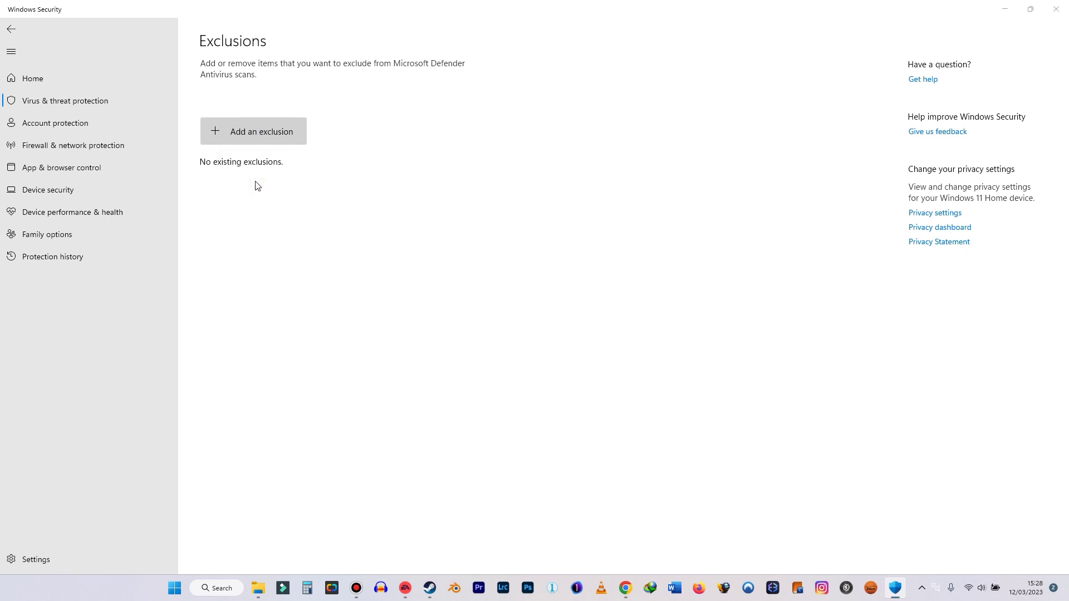
pyautogui.click(189, 34)
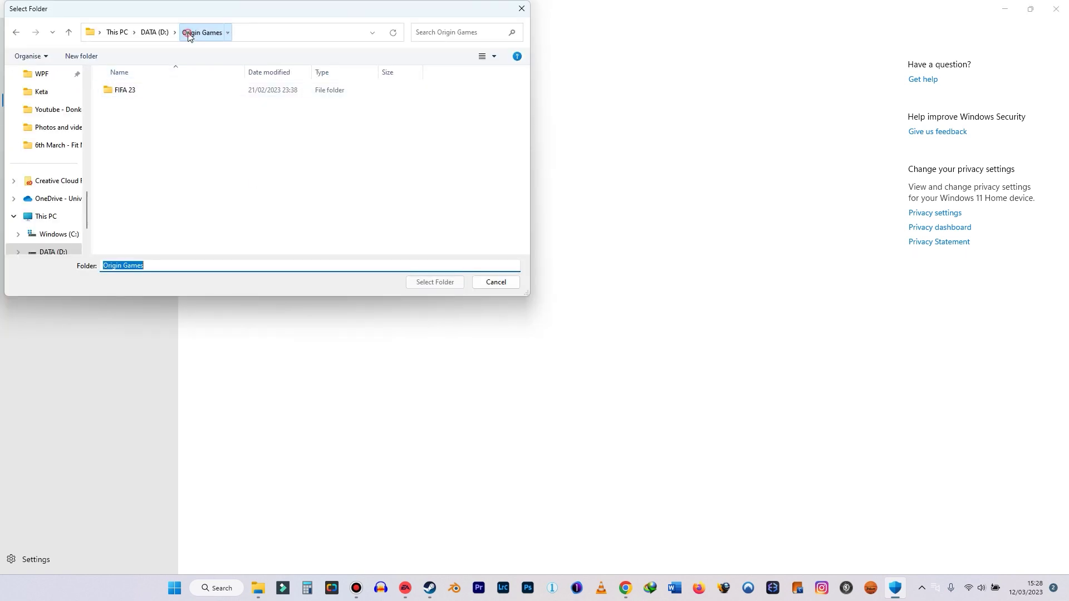
pyautogui.click(240, 33)
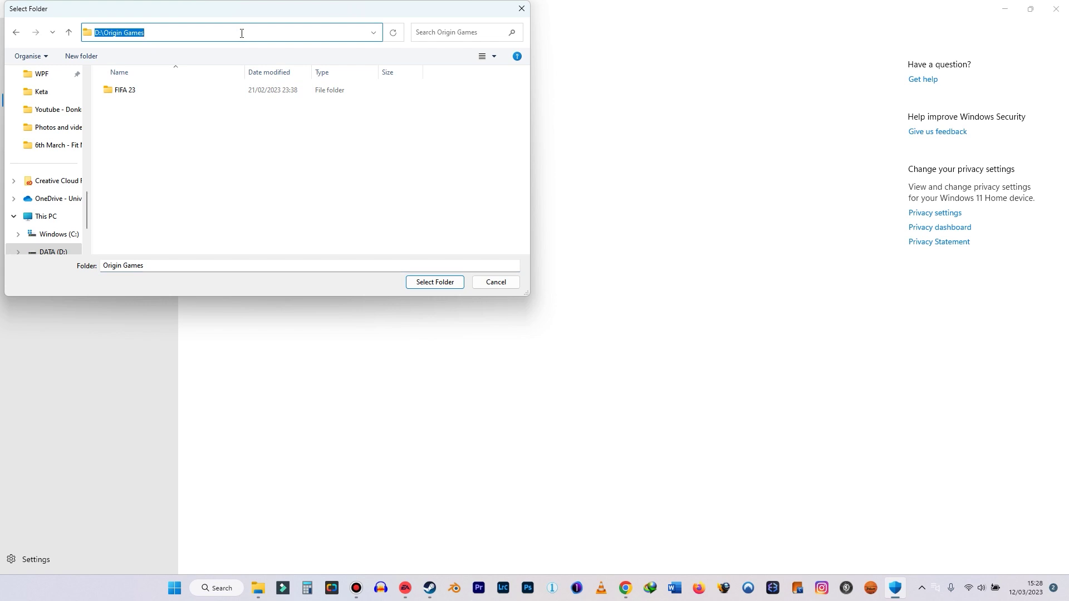
pyautogui.hotkey('ctrl', 'v')
pyautogui.press('Return')
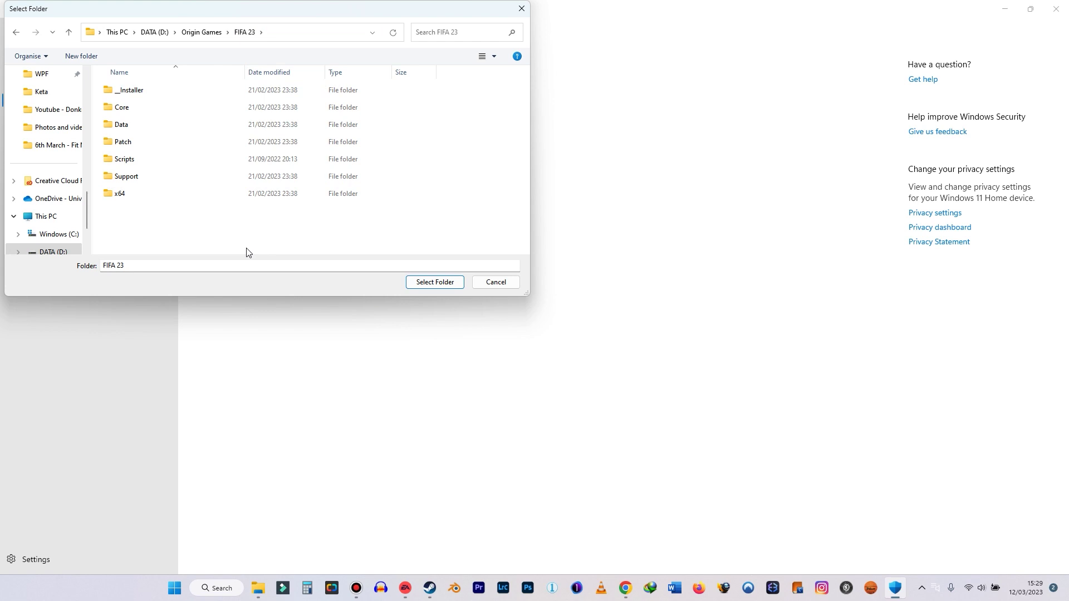
pyautogui.click(442, 284)
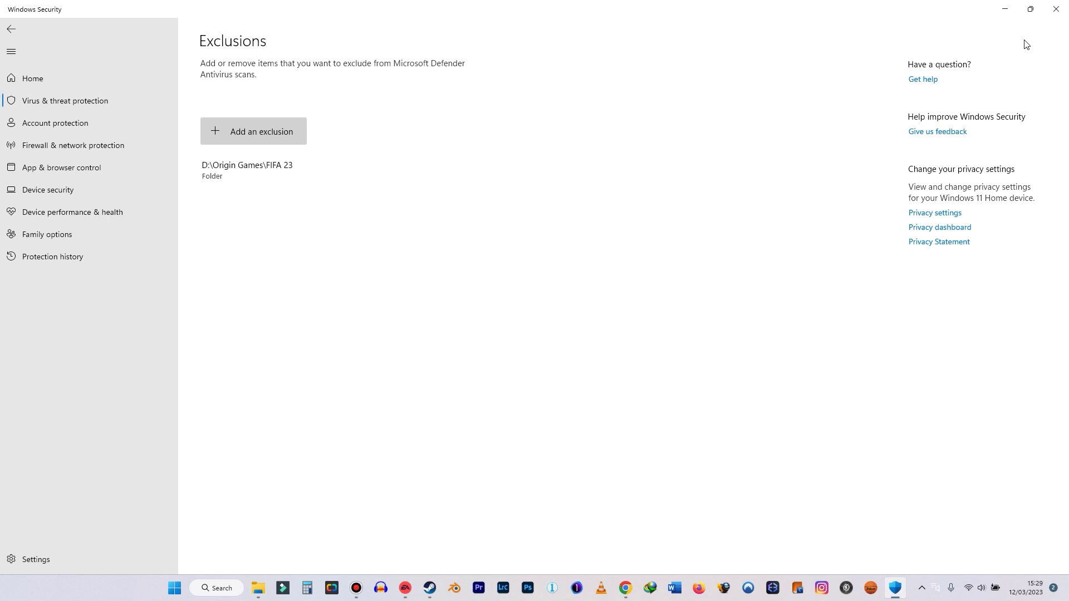
pyautogui.click(1057, 7)
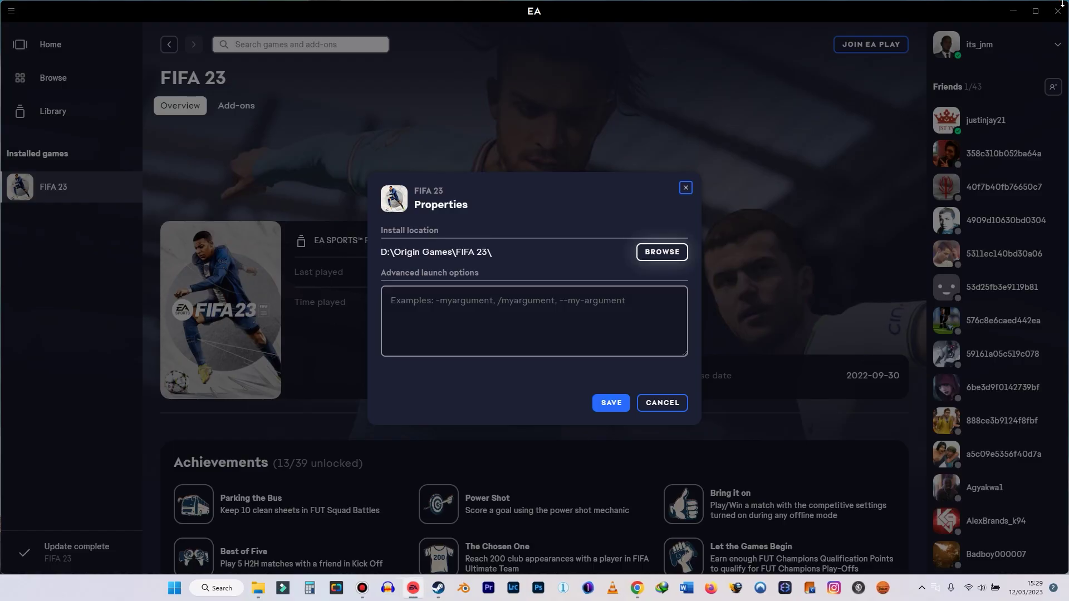
# Step: Close the FIFA 23 properties and start the game, continuing with local data
pyautogui.click(685, 188)
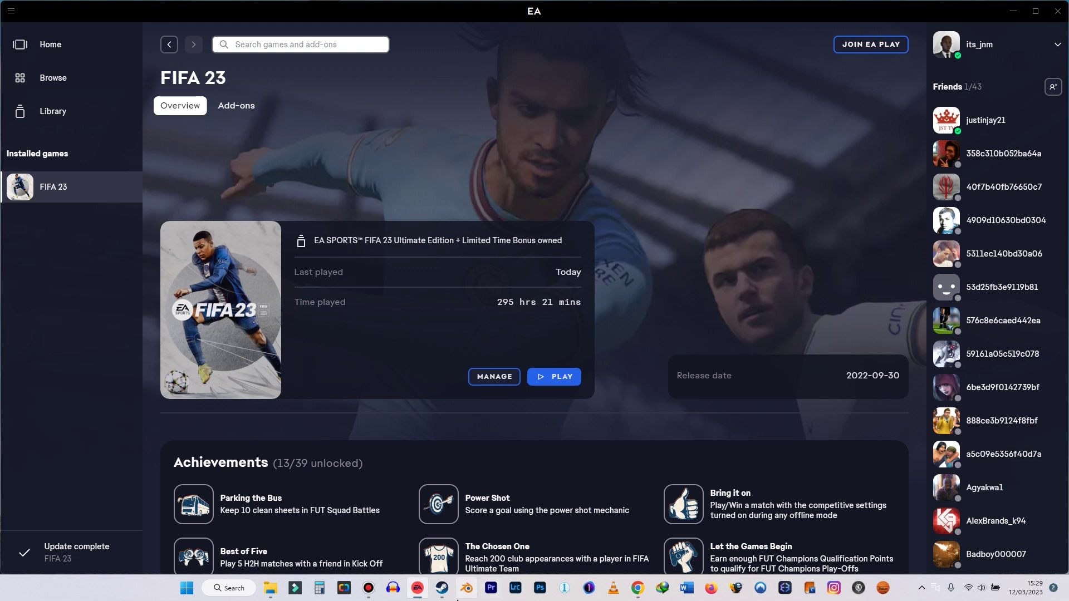
pyautogui.moveTo(366, 595)
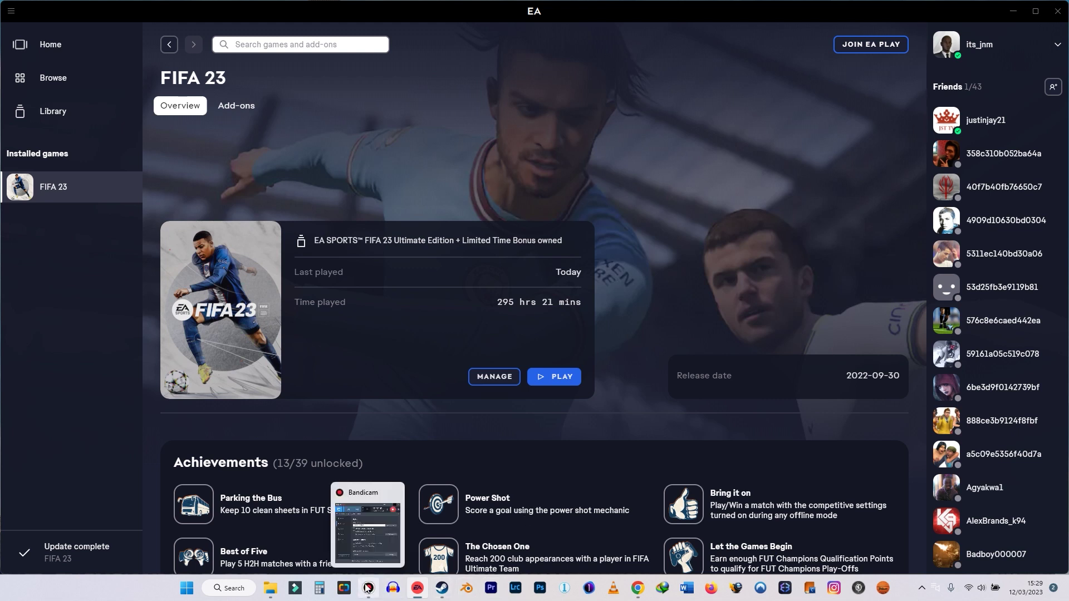
pyautogui.click(568, 384)
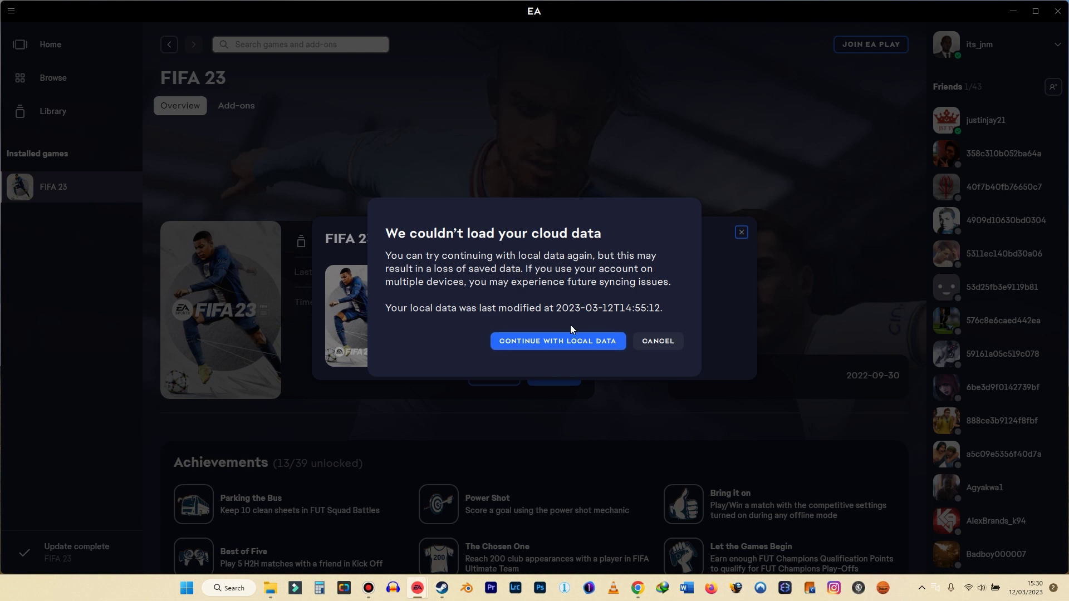
pyautogui.click(583, 344)
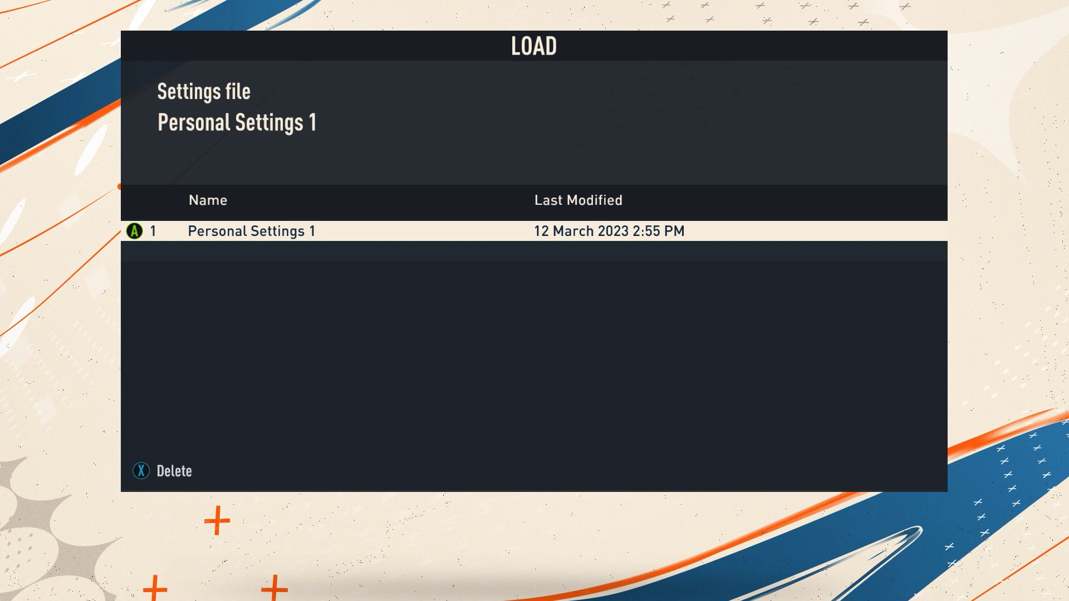
# Step: Load the Personal Settings 1 file, and go from the title screen to the Customise screen
pyautogui.press('Return')
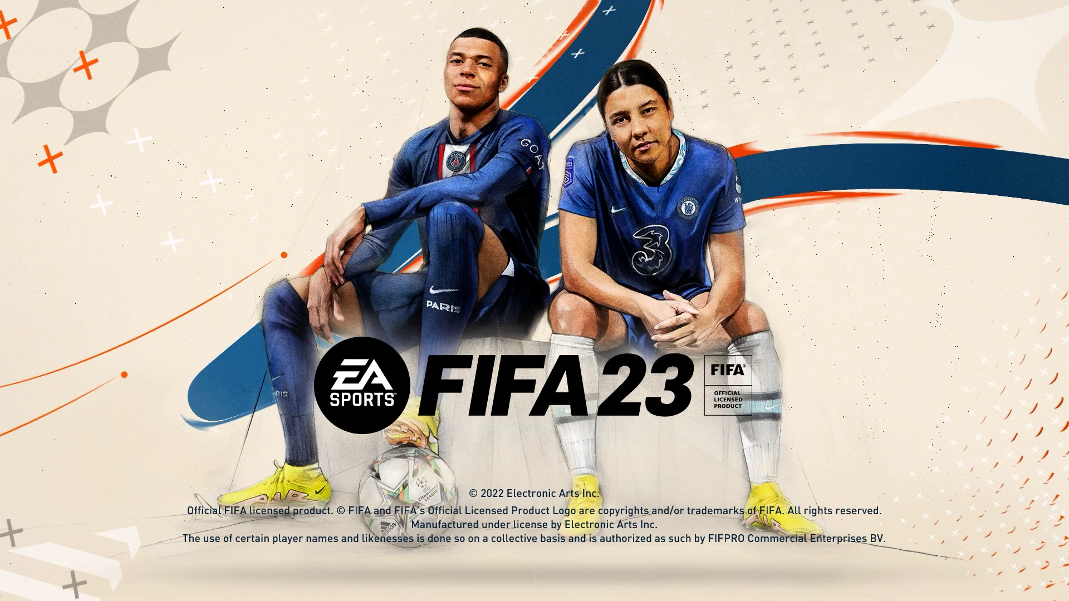
pyautogui.press('Return')
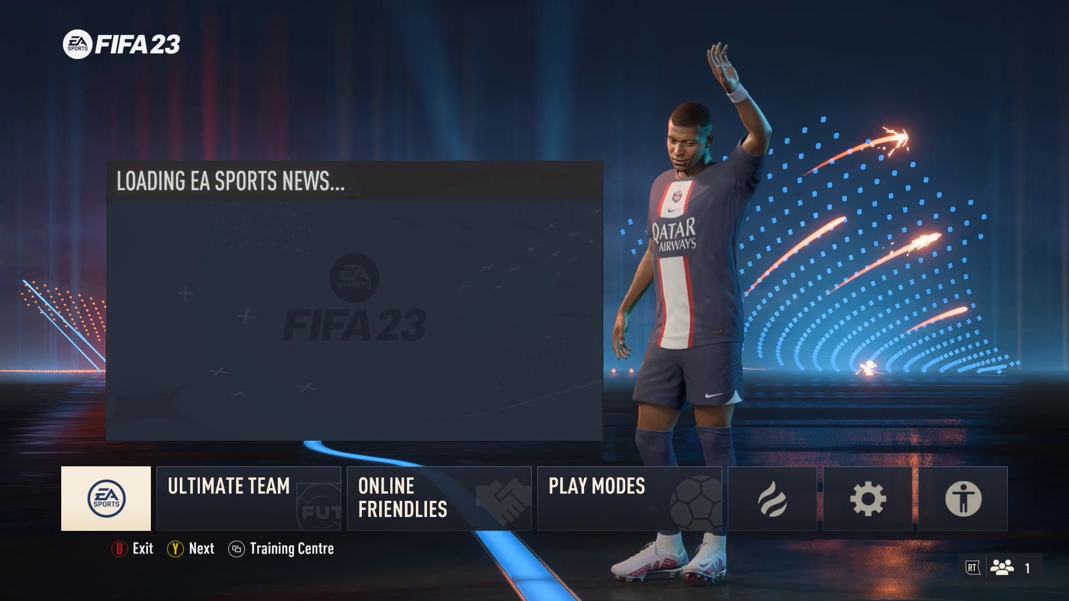
pyautogui.press('Right')
pyautogui.press('Right')
pyautogui.press('Right')
pyautogui.press('Right')
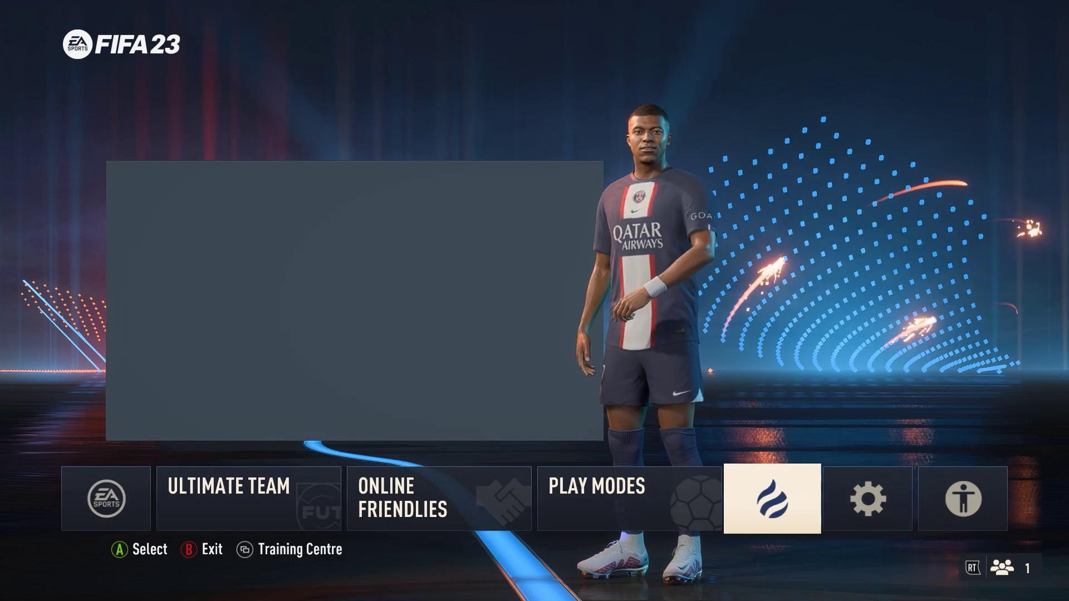
pyautogui.press('Right')
pyautogui.press('Return')
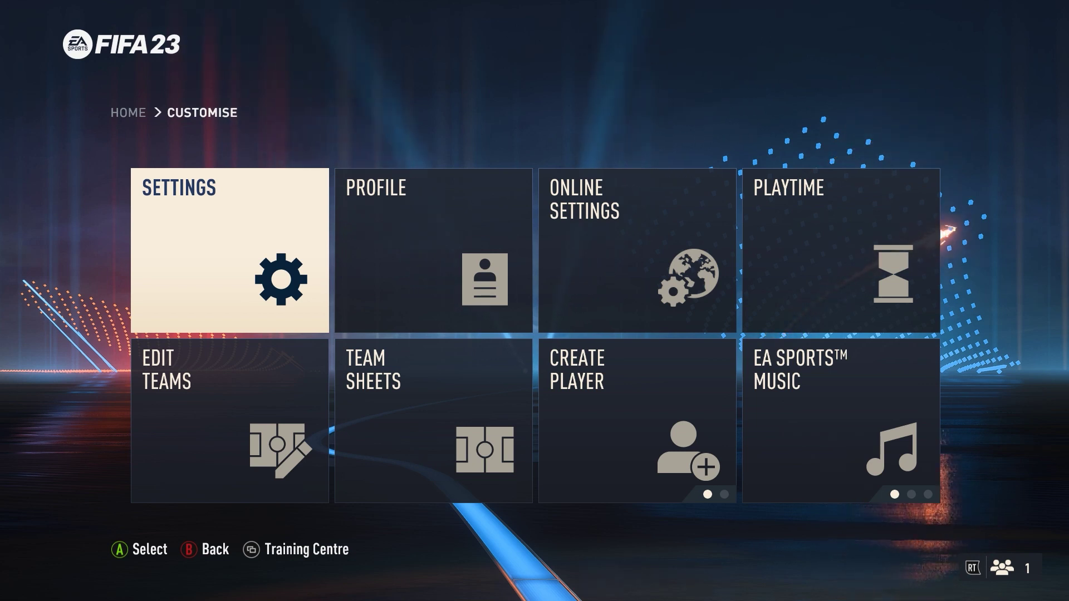
pyautogui.press('Right')
pyautogui.press('Right')
pyautogui.press('Right')
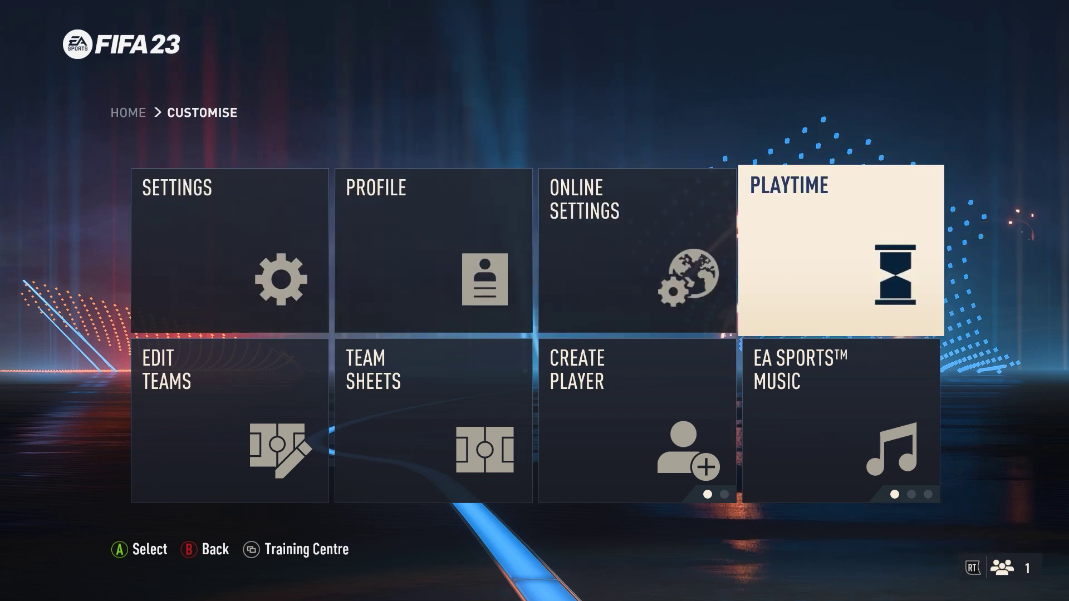
pyautogui.press('Down')
pyautogui.press('Left')
pyautogui.press('Left')
pyautogui.press('Left')
pyautogui.press('Up')
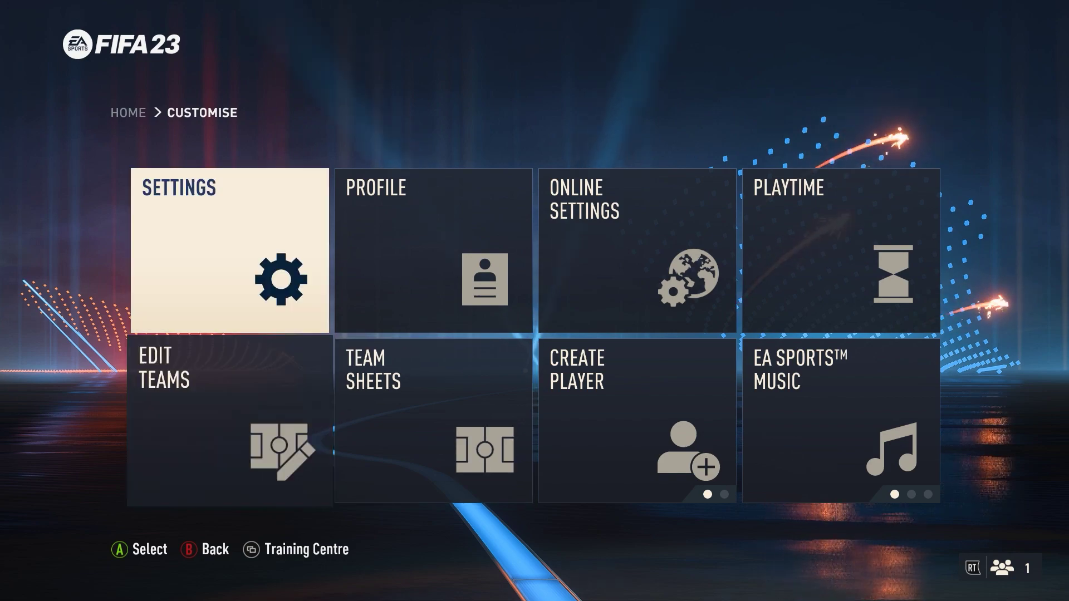
# Step: Open the Game Settings from the Settings section of the Customise screen
pyautogui.press('Return')
pyautogui.press('Right')
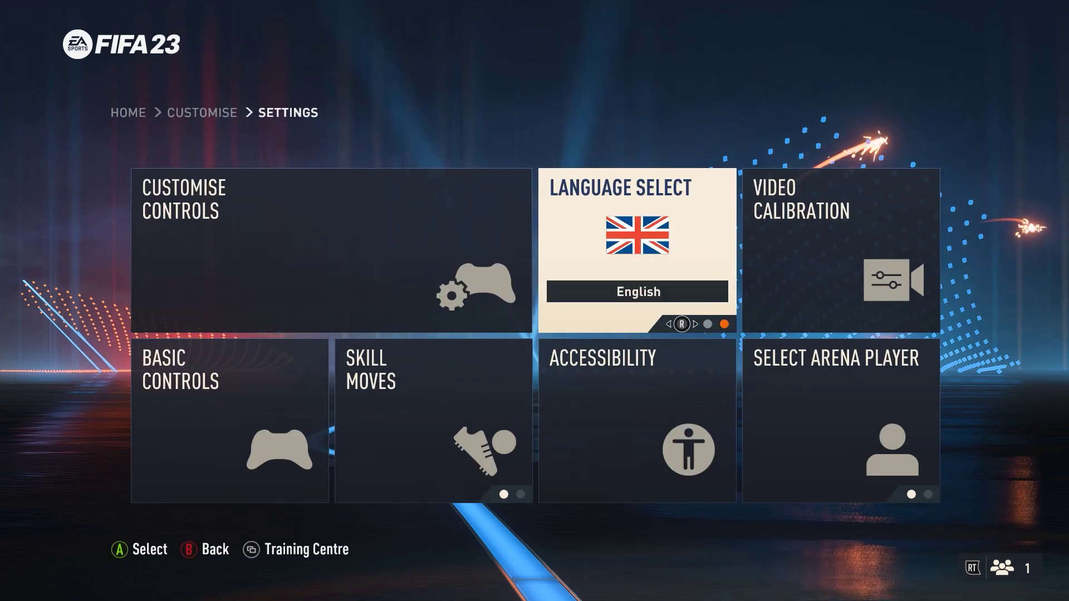
pyautogui.press('Return')
# Step: Look through the game's audio settings, including the commentary and stadium ambience options
pyautogui.press('e')
pyautogui.press('e')
pyautogui.press('Down')
pyautogui.press('Down')
pyautogui.press('Down')
pyautogui.press('Down')
pyautogui.press('Down')
pyautogui.press('Down')
pyautogui.press('Down')
pyautogui.press('Down')
pyautogui.press('Down')
pyautogui.press('Down')
pyautogui.press('Down')
pyautogui.press('Down')
pyautogui.press('Down')
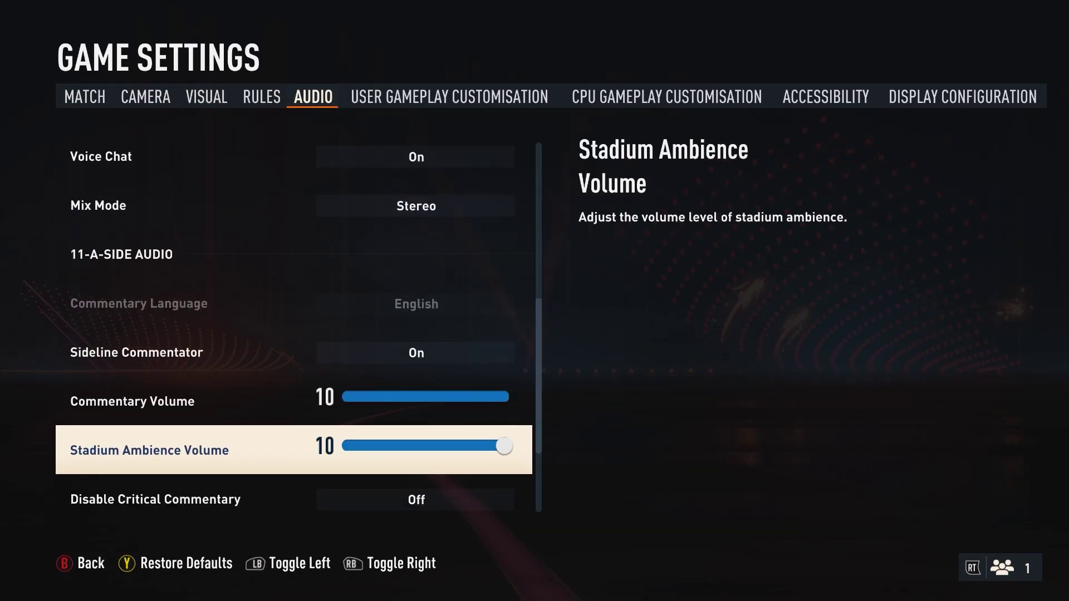
pyautogui.press('Up')
pyautogui.press('Up')
pyautogui.press('Up')
pyautogui.press('Up')
pyautogui.press('Up')
pyautogui.press('Up')
pyautogui.press('Up')
pyautogui.press('Up')
# Step: Go to the Display Configuration settings and select the Resolution option
pyautogui.press('q')
pyautogui.press('q')
pyautogui.press('q')
pyautogui.press('q')
pyautogui.press('q')
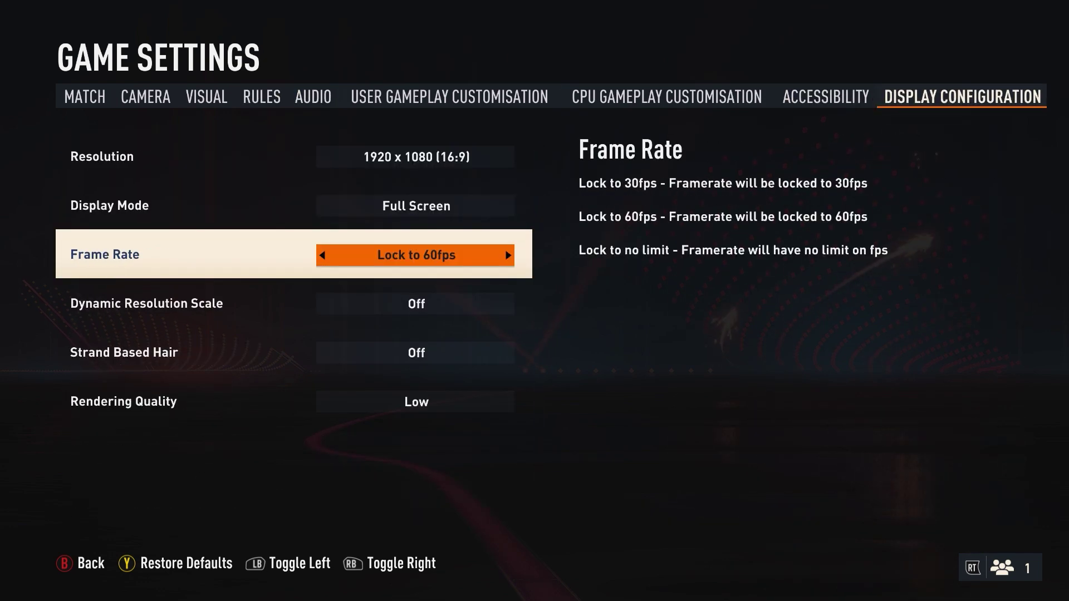
pyautogui.press('Up')
pyautogui.press('Up')
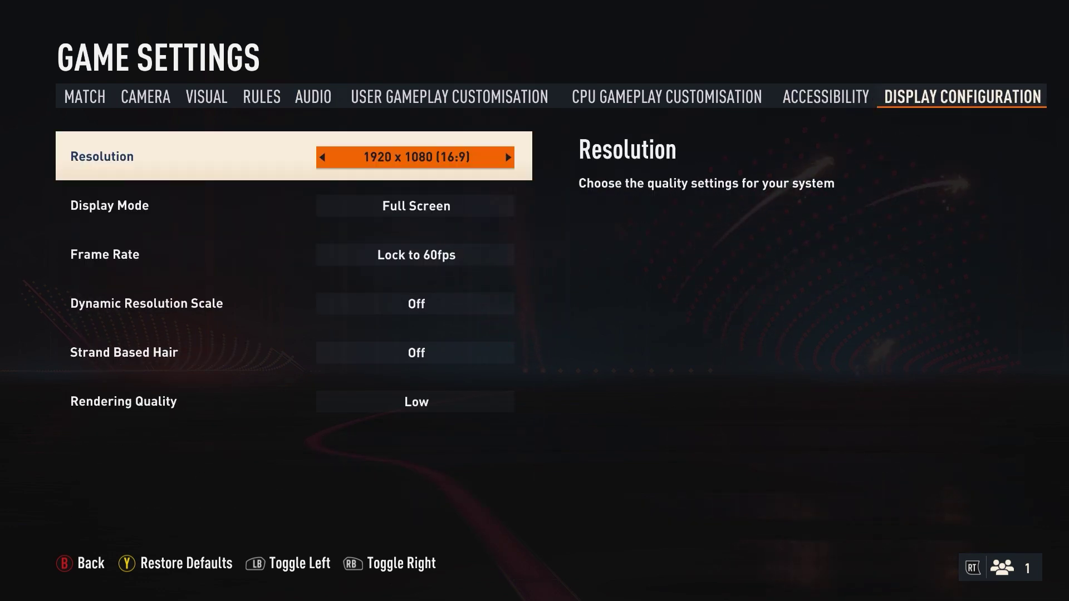
# Step: Review the display mode, frame rate, dynamic resolution scale, strand based hair and rendering quality settings, and return to the Resolution option
pyautogui.press('Down')
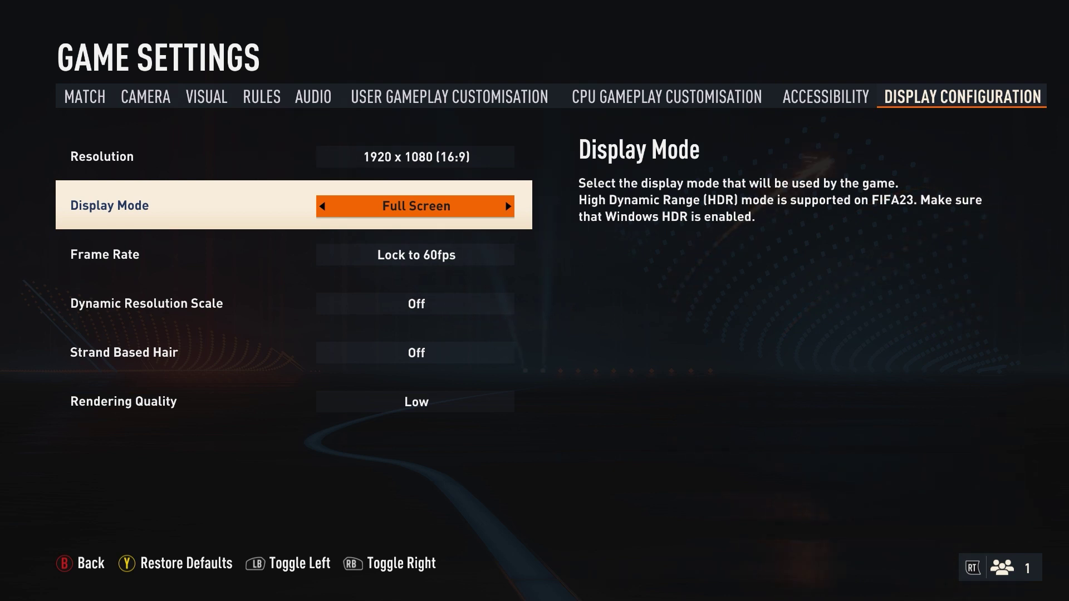
pyautogui.press('Down')
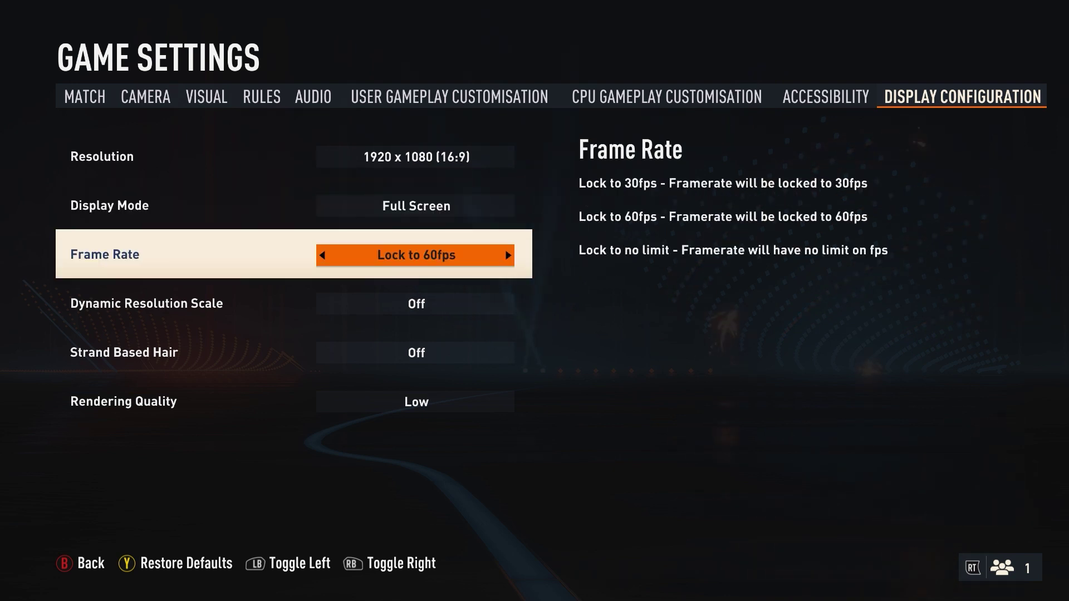
pyautogui.press('Down')
pyautogui.press('Down')
pyautogui.press('Up')
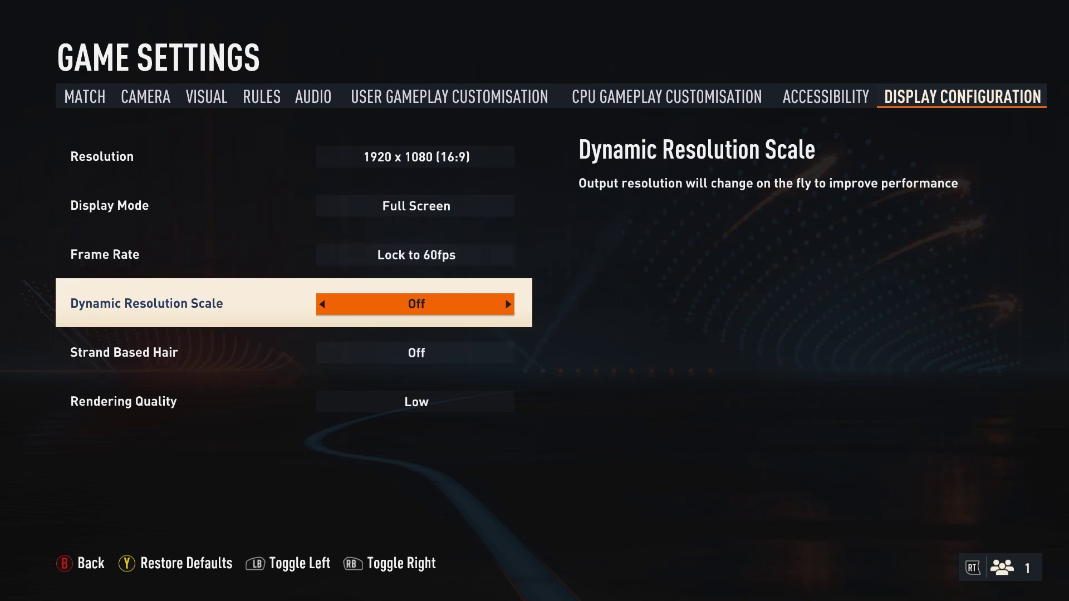
pyautogui.press('Down')
pyautogui.press('Down')
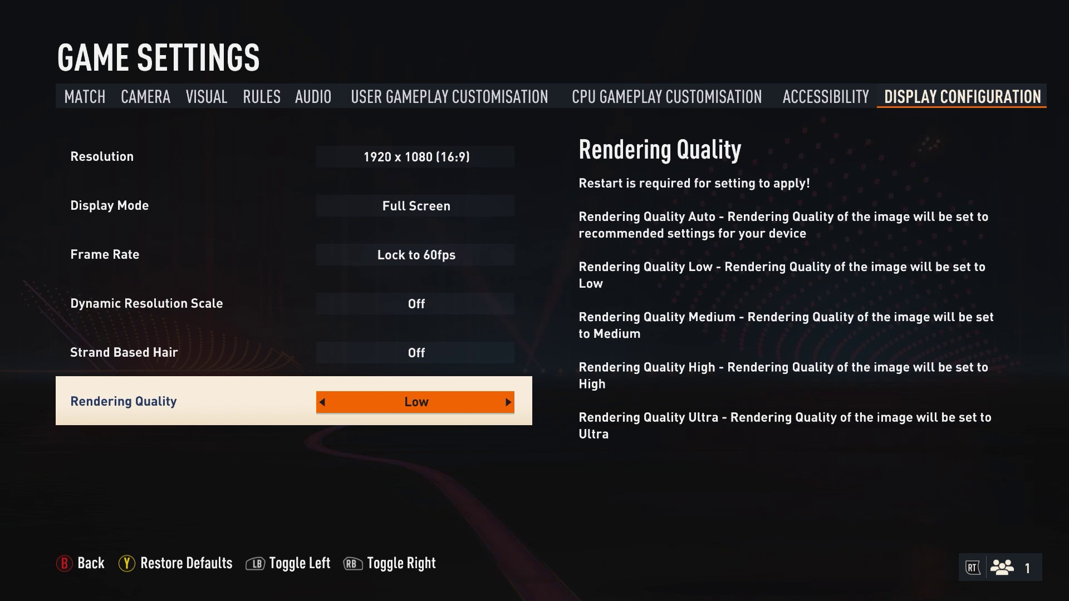
pyautogui.press('Up')
pyautogui.press('Up')
pyautogui.press('Up')
pyautogui.press('Up')
pyautogui.press('Up')
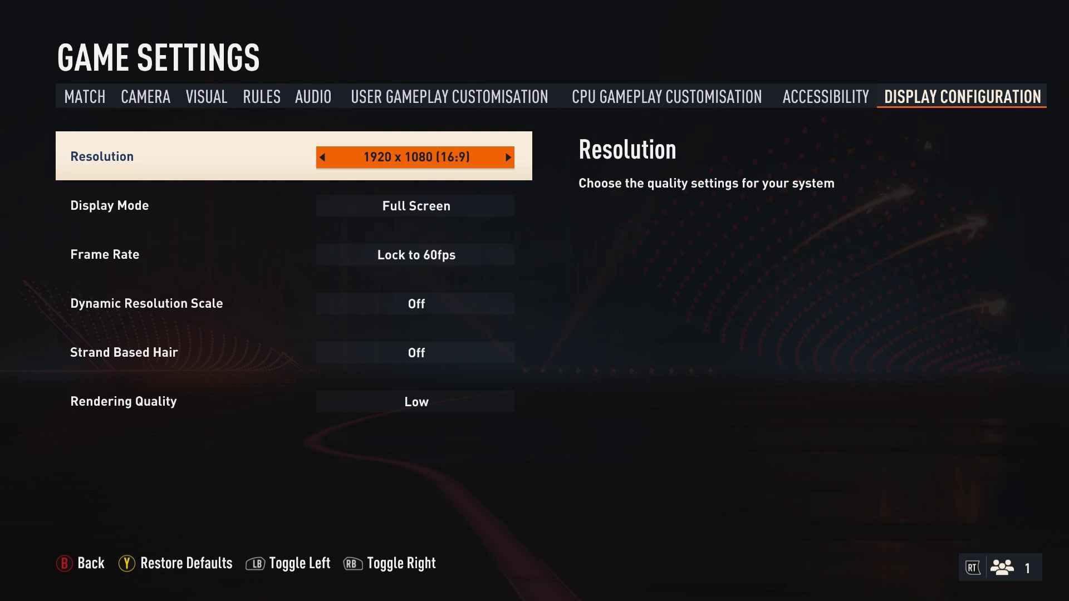
# Step: Leave the game settings, return to the home screen and open Ultimate Team
pyautogui.press('e')
pyautogui.press('e')
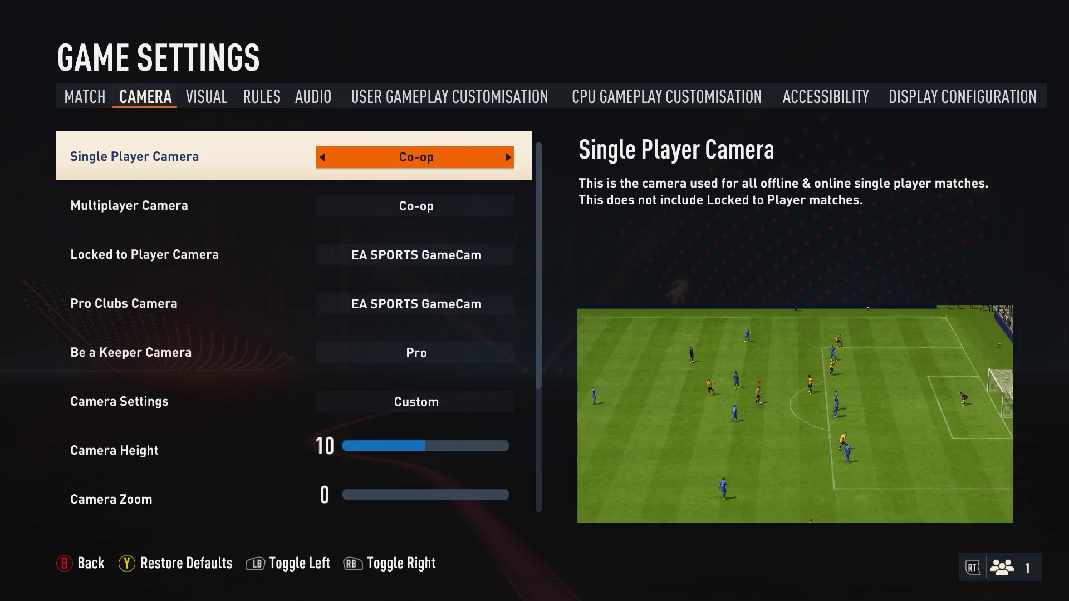
pyautogui.press('e')
pyautogui.press('Escape')
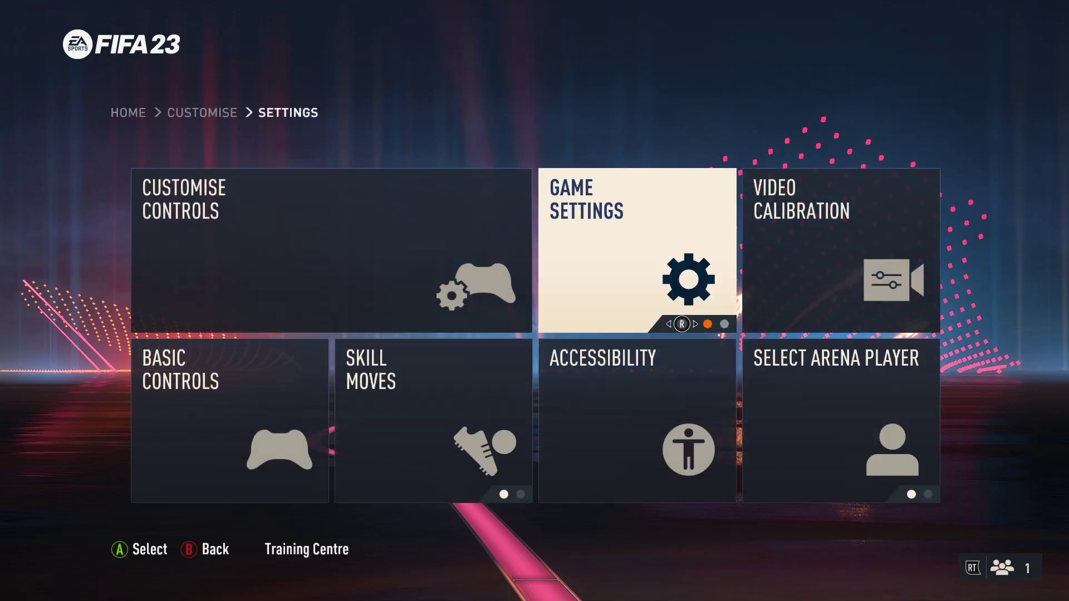
pyautogui.press('Escape')
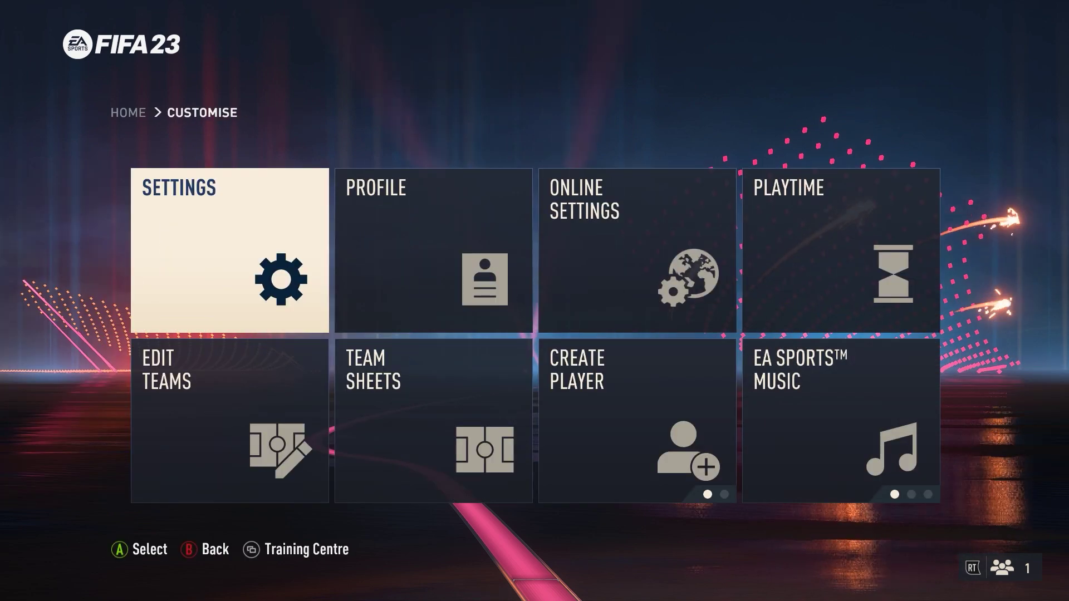
pyautogui.press('Escape')
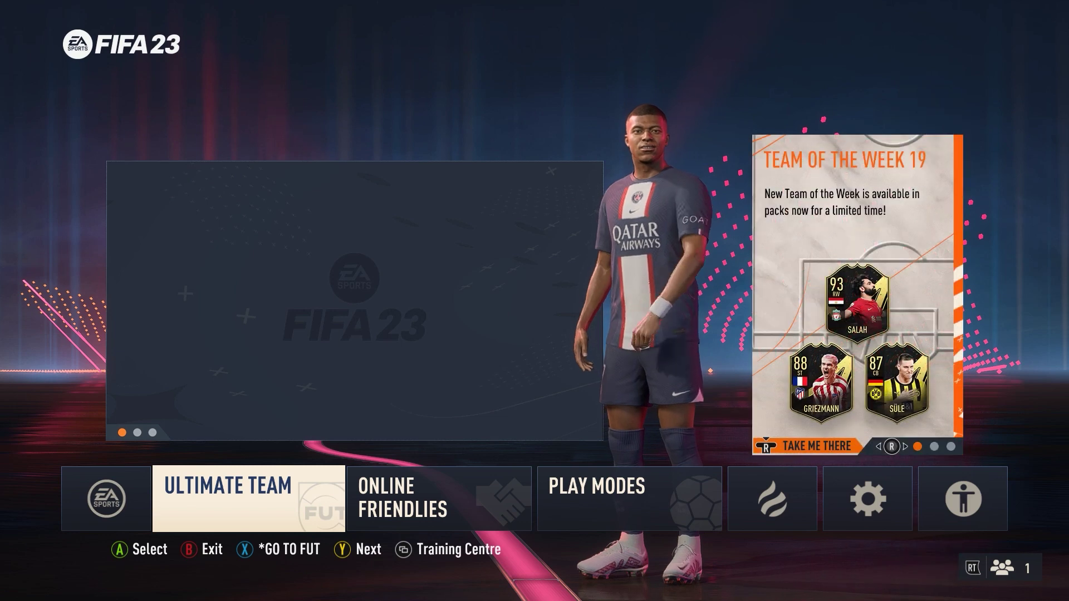
pyautogui.press('Return')
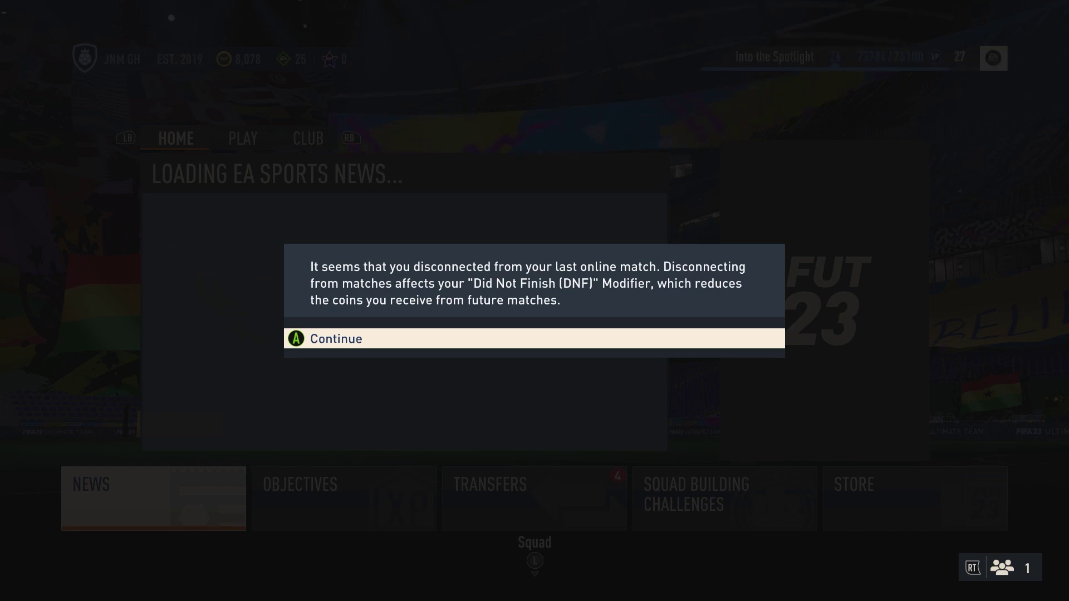
# Step: Dismiss the disconnection notice and look through the Ultimate Team Home tiles from News to Store
pyautogui.press('Return')
pyautogui.press('Right')
pyautogui.press('Right')
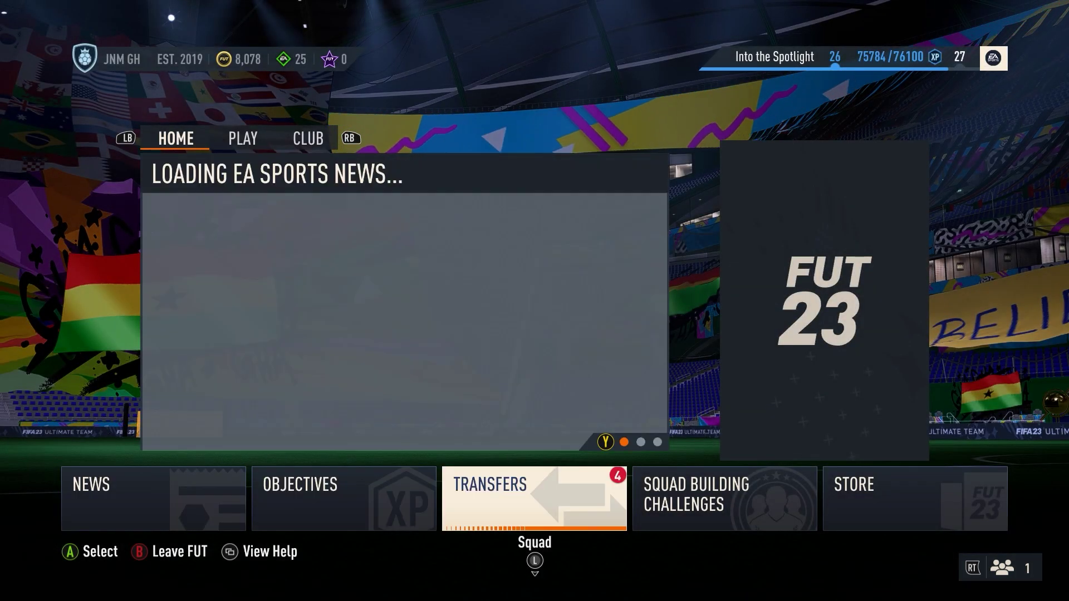
pyautogui.press('Right')
pyautogui.press('Right')
pyautogui.press('Left')
pyautogui.press('Left')
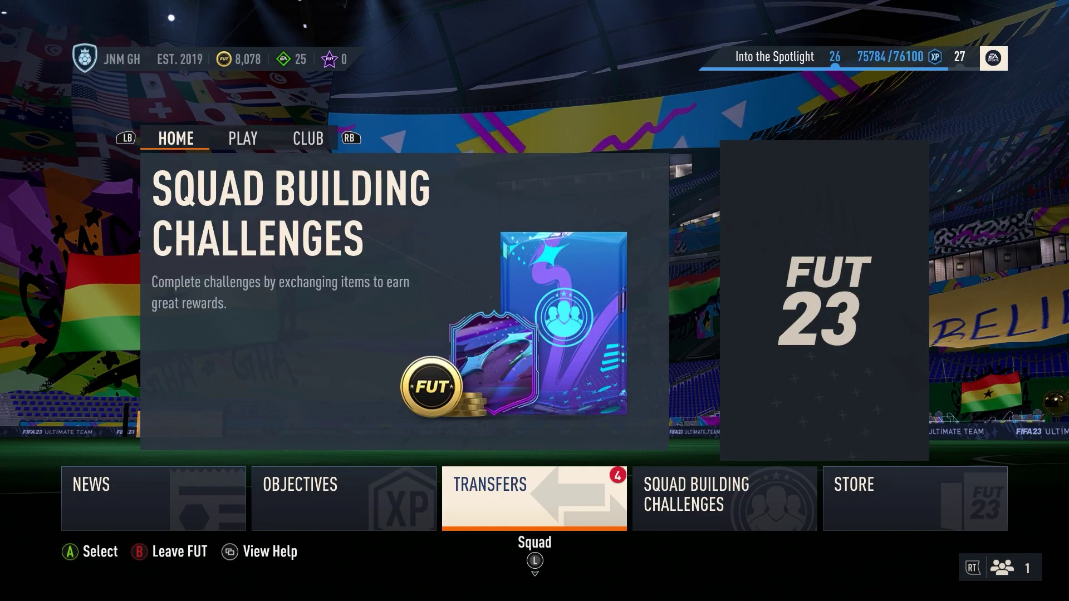
pyautogui.press('Left')
pyautogui.press('Left')
# Step: Look through the Ultimate Team Play modes, from Moments and Division Rivals to the draft modes
pyautogui.press('e')
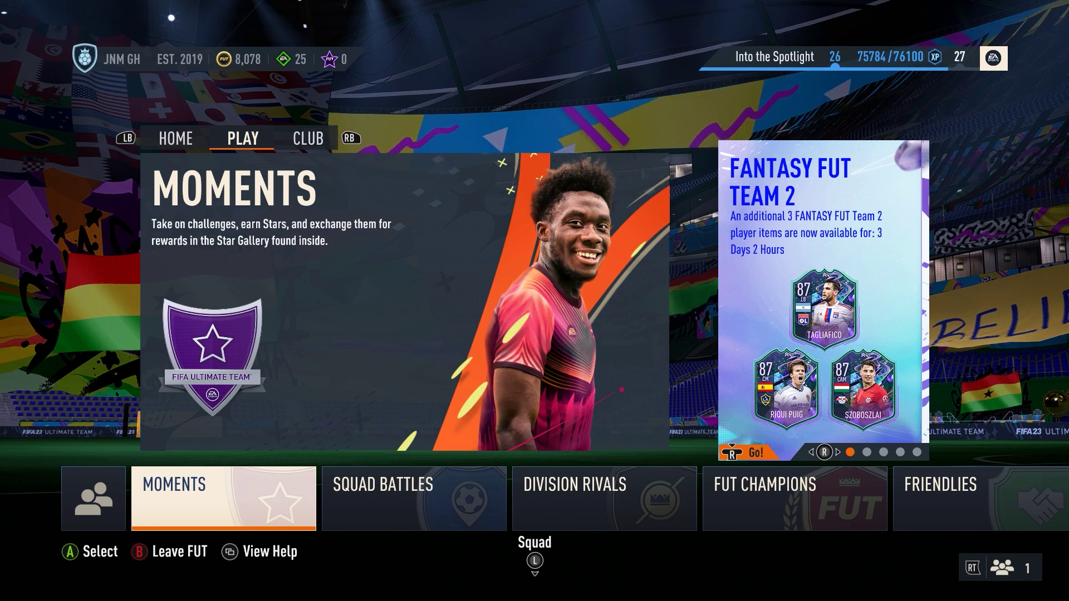
pyautogui.press('Right')
pyautogui.press('Right')
pyautogui.press('Right')
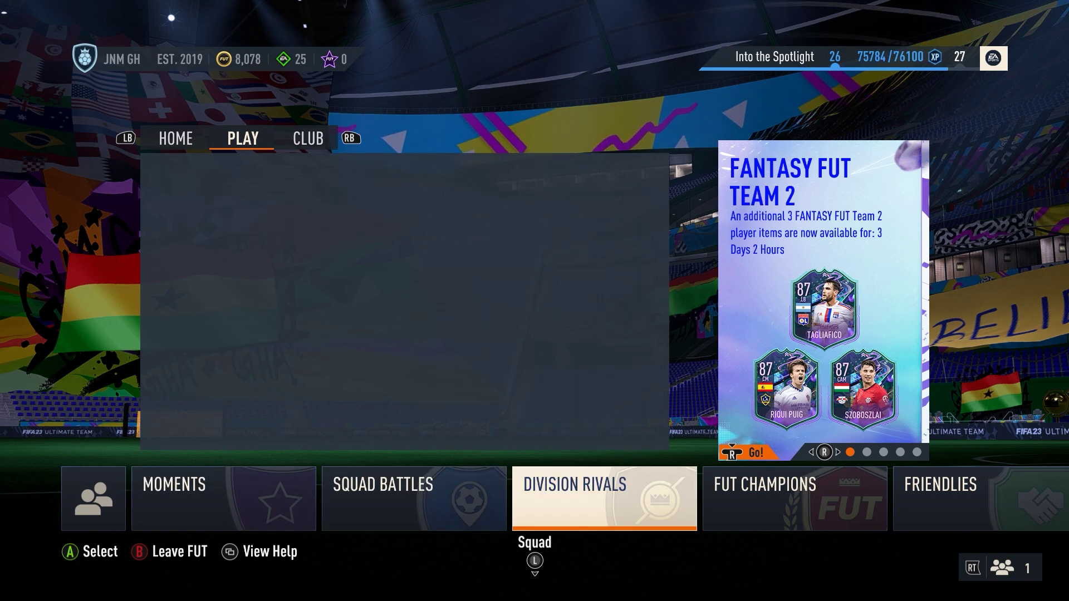
pyautogui.press('Right')
pyautogui.press('Right')
pyautogui.press('Right')
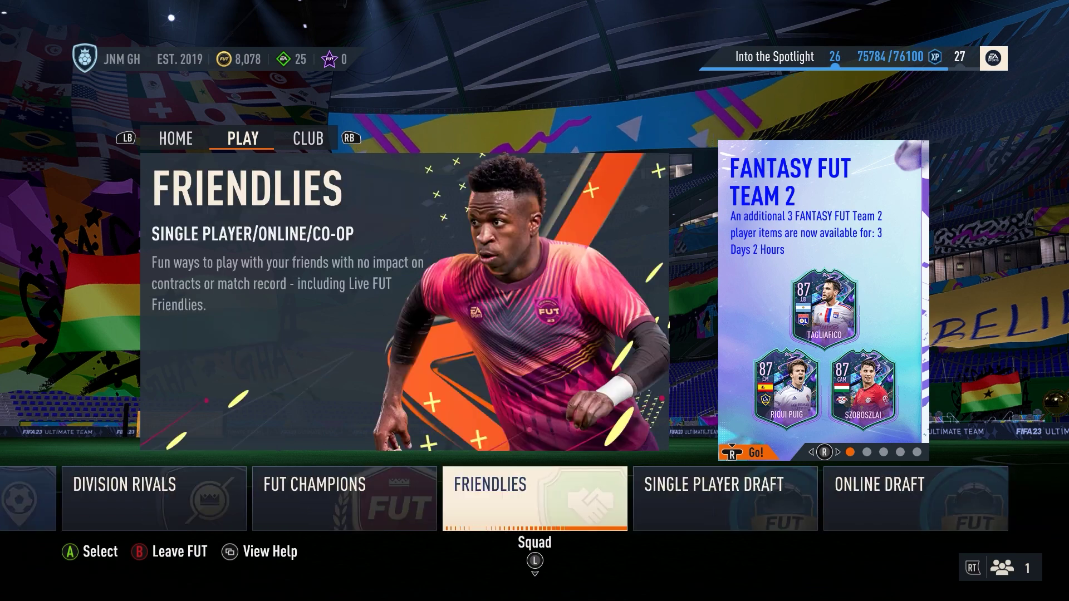
pyautogui.press('Left')
pyautogui.press('Left')
pyautogui.press('Left')
pyautogui.press('Left')
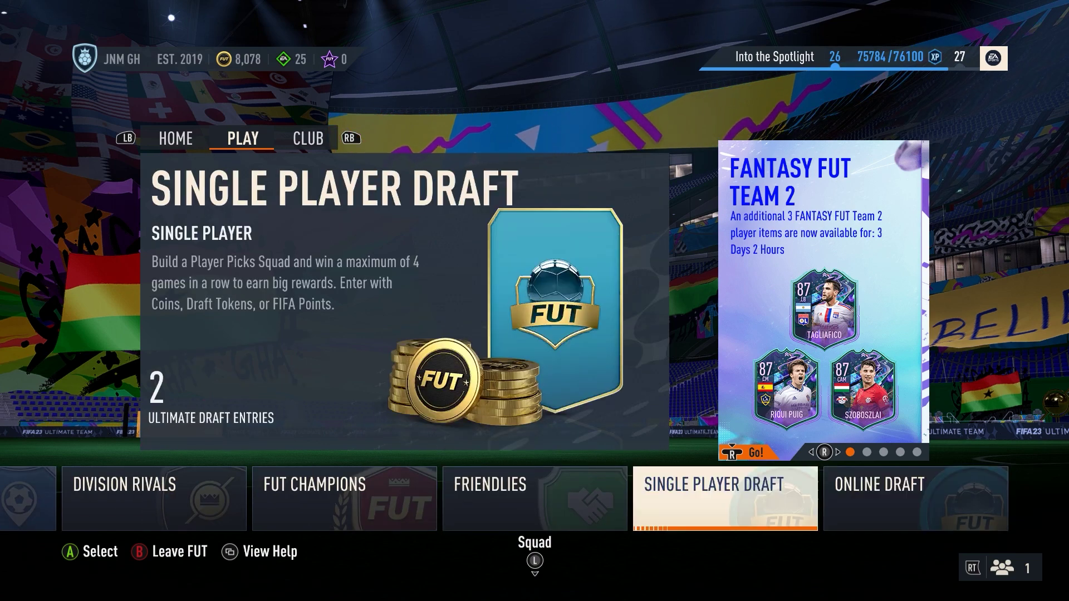
pyautogui.press('Left')
pyautogui.press('Left')
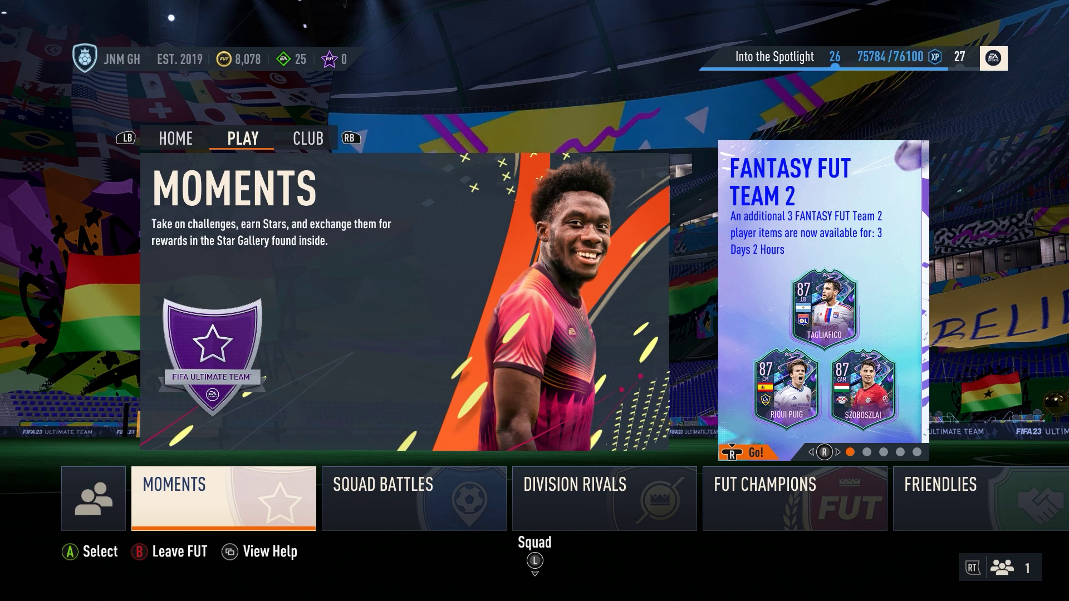
# Step: Open Division Rivals and choose Play Rivals
pyautogui.press('Right')
pyautogui.press('Right')
pyautogui.press('Return')
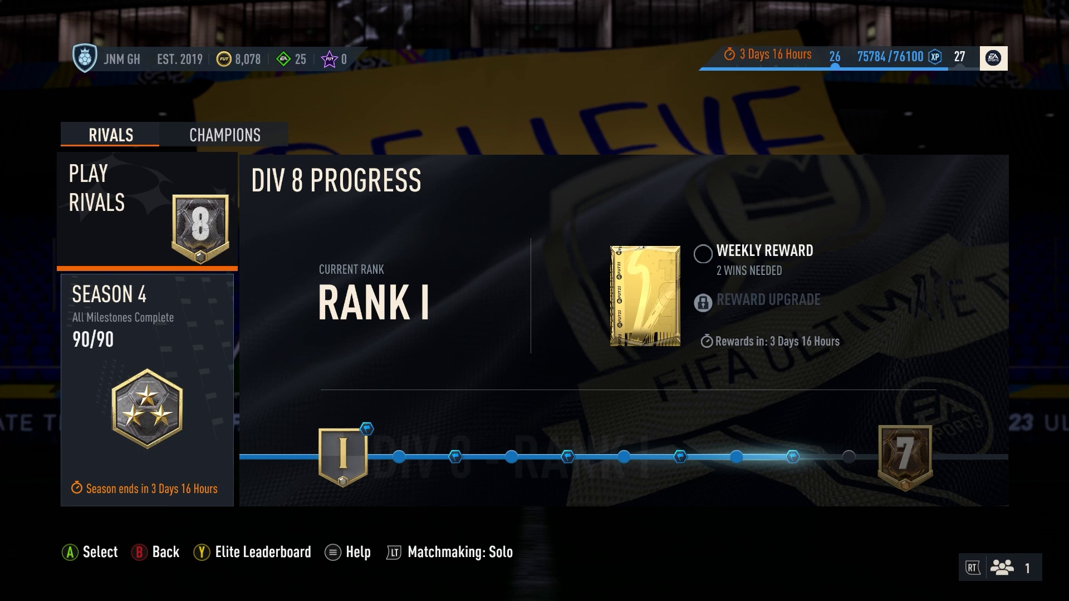
pyautogui.click(148, 390)
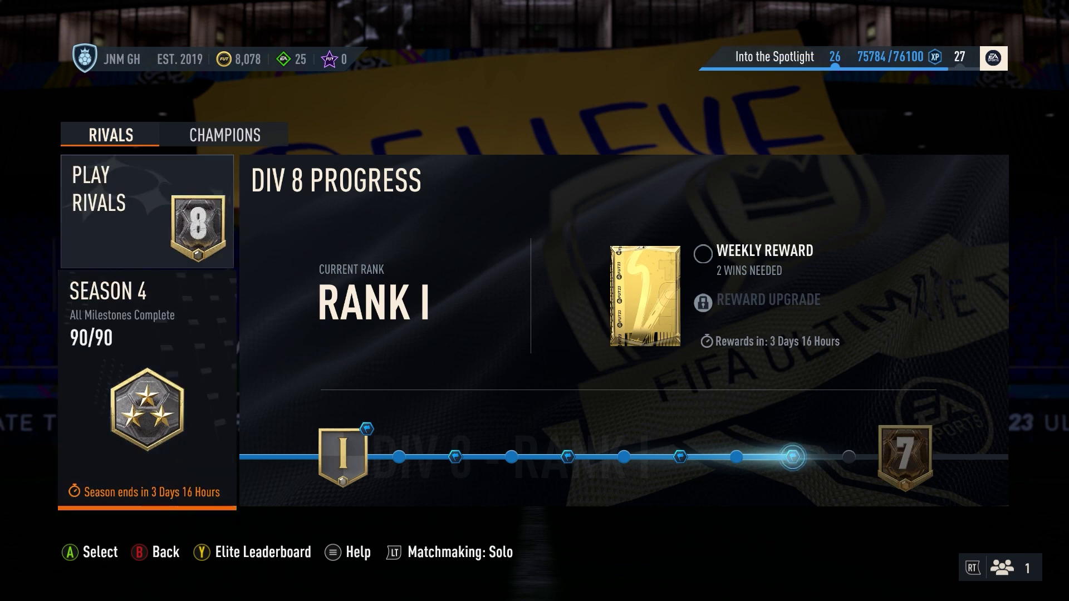
pyautogui.press('Up')
pyautogui.press('Return')
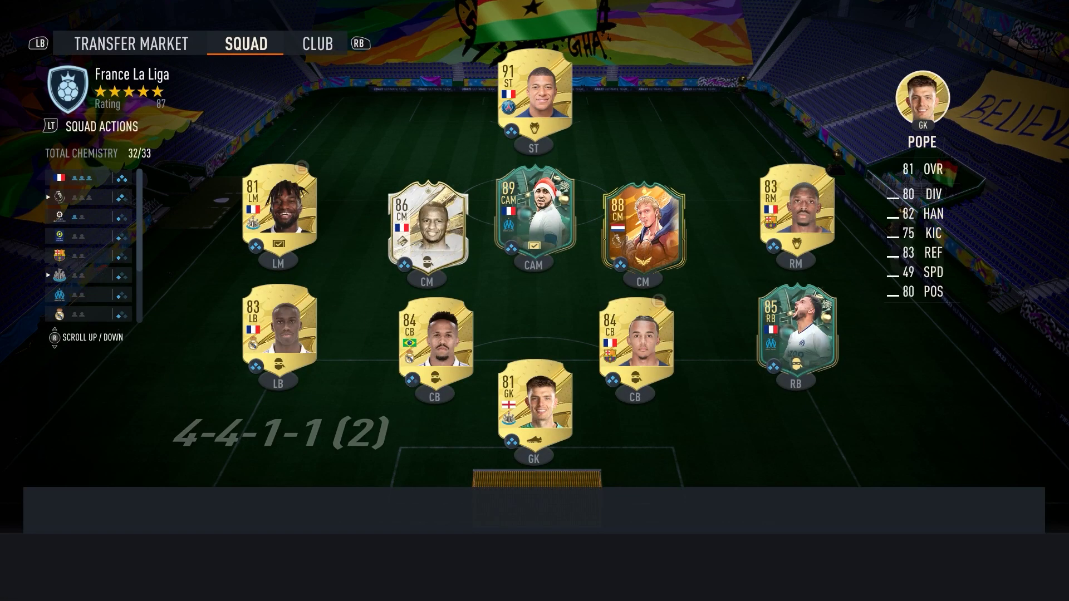
# Step: Choose to edit the lineup and swap goalkeeper Pope for Ederson from the club players
pyautogui.press('Down')
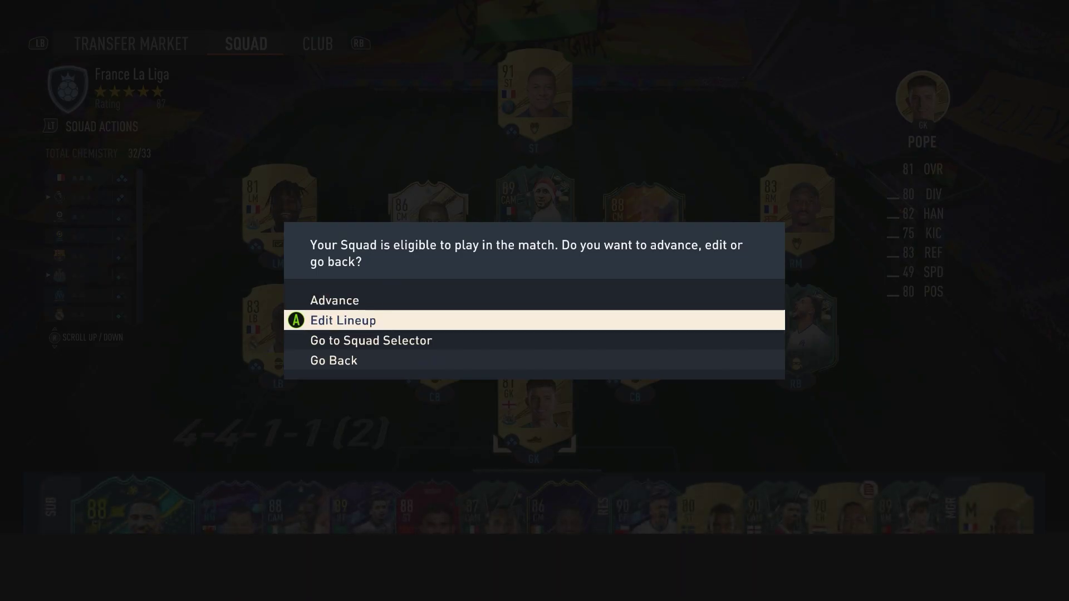
pyautogui.press('Return')
pyautogui.press('e')
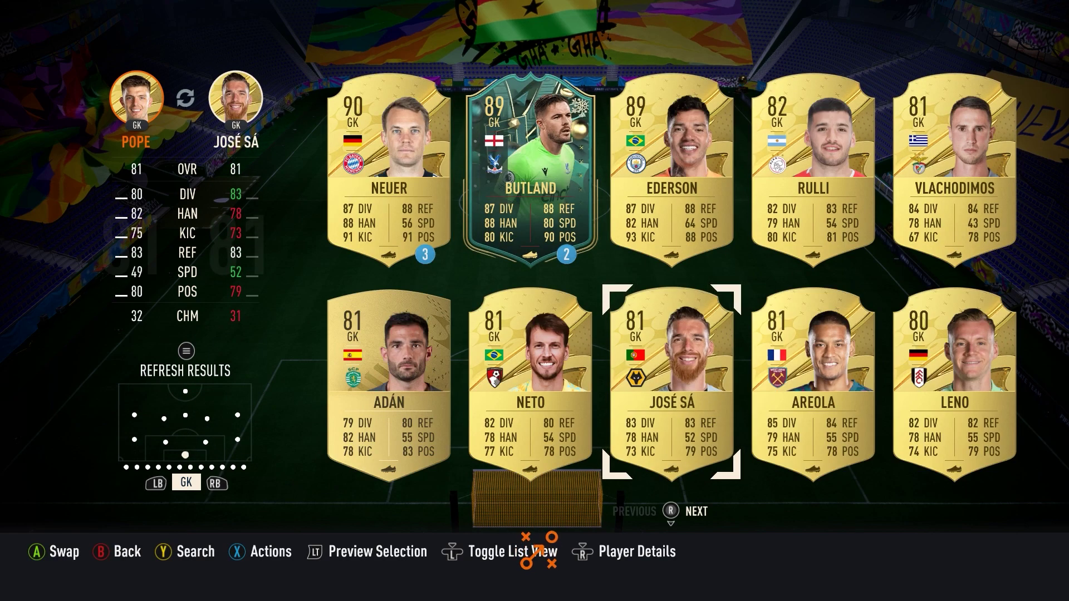
pyautogui.click(813, 384)
pyautogui.click(813, 169)
pyautogui.click(672, 169)
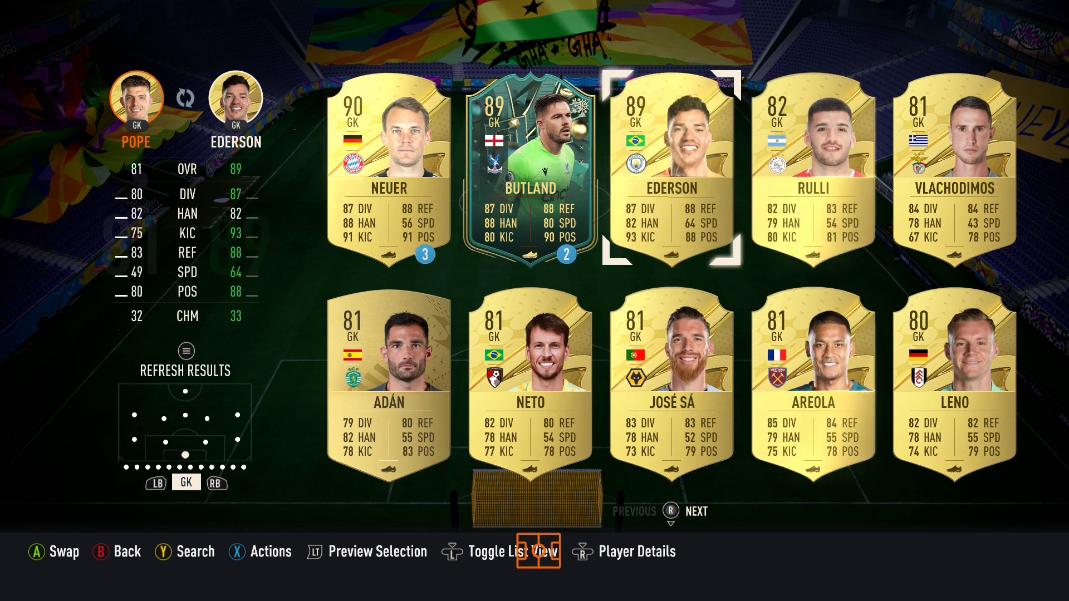
pyautogui.press('Return')
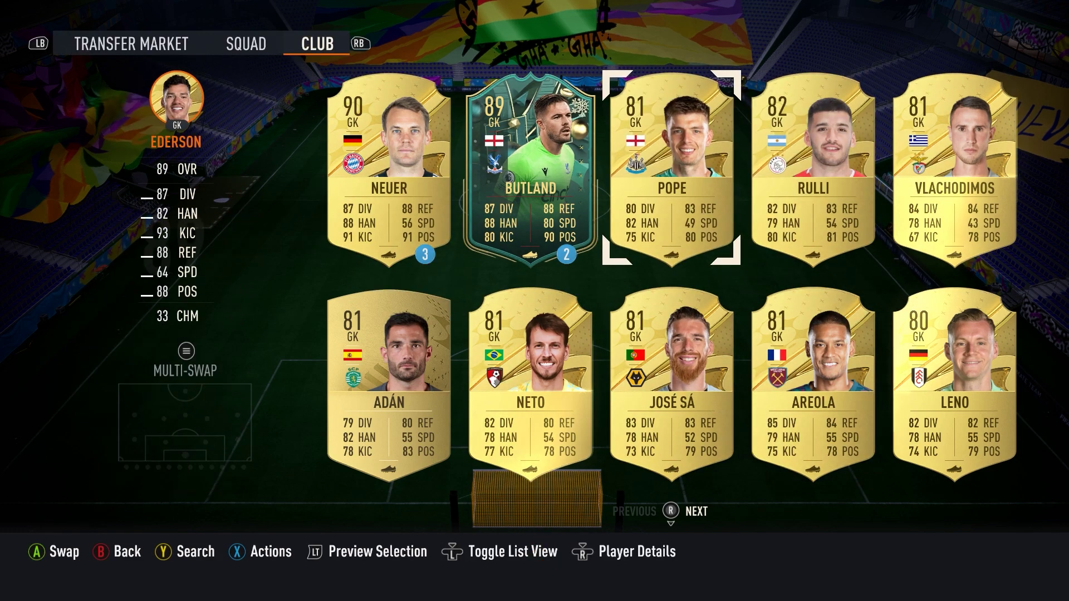
# Step: Return to the squad view, look over the outfield players and advance to the kit selection
pyautogui.press('Up')
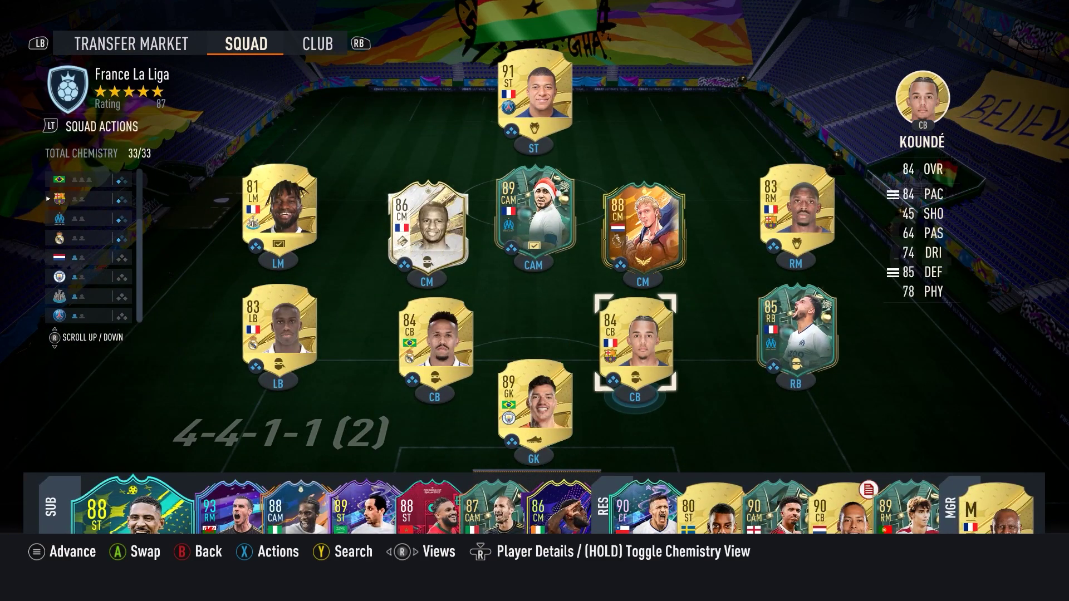
pyautogui.press('Up')
pyautogui.press('Left')
pyautogui.press('Right')
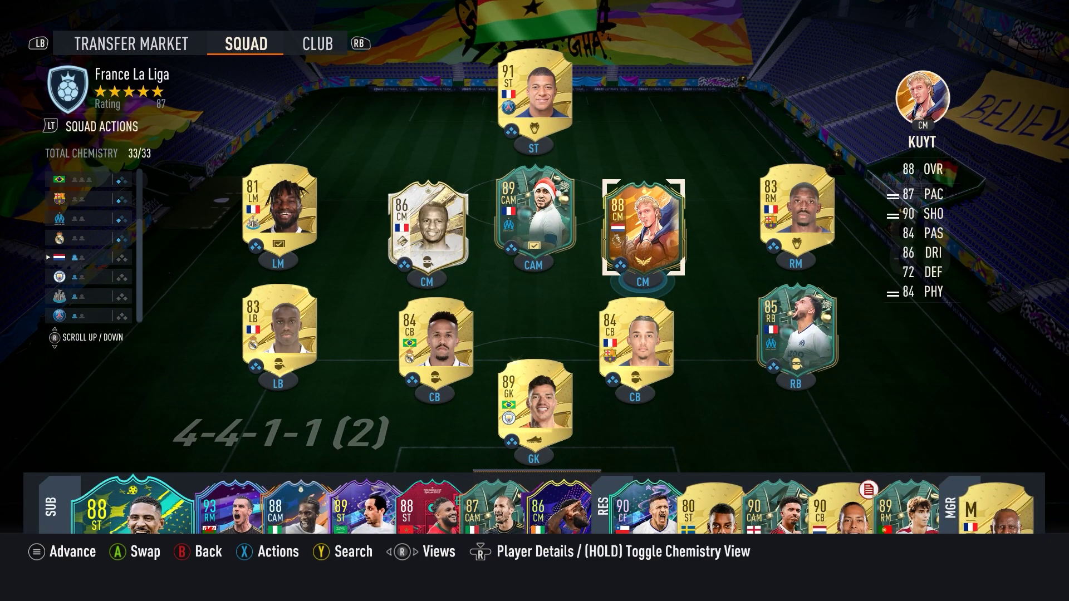
pyautogui.press('Return')
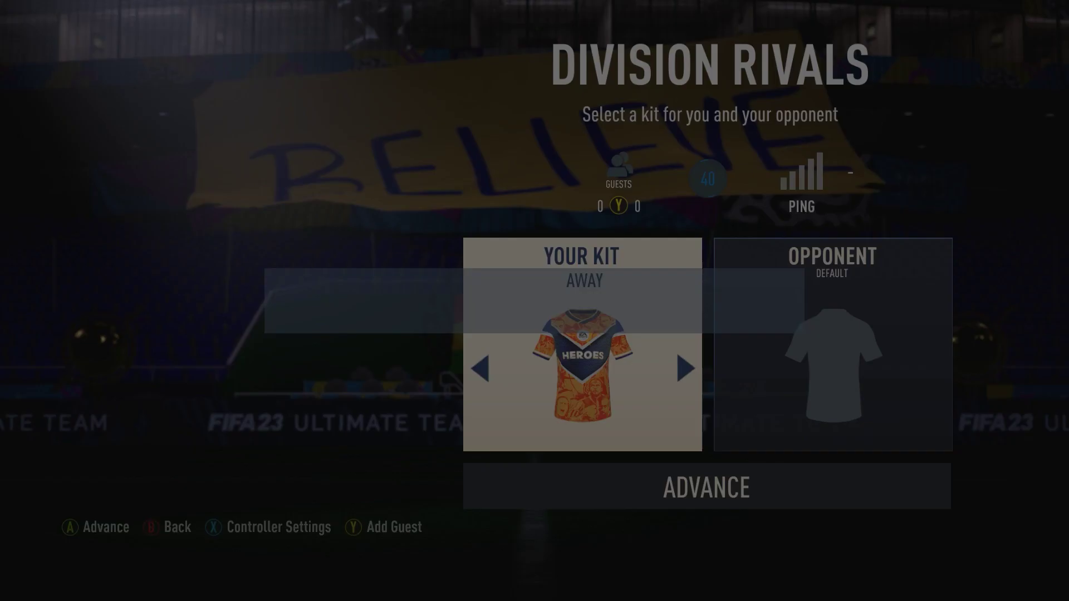
# Step: Keep the Away kit for the own team, check the opponent's kit and advance to the match
pyautogui.press('Right')
pyautogui.press('Right')
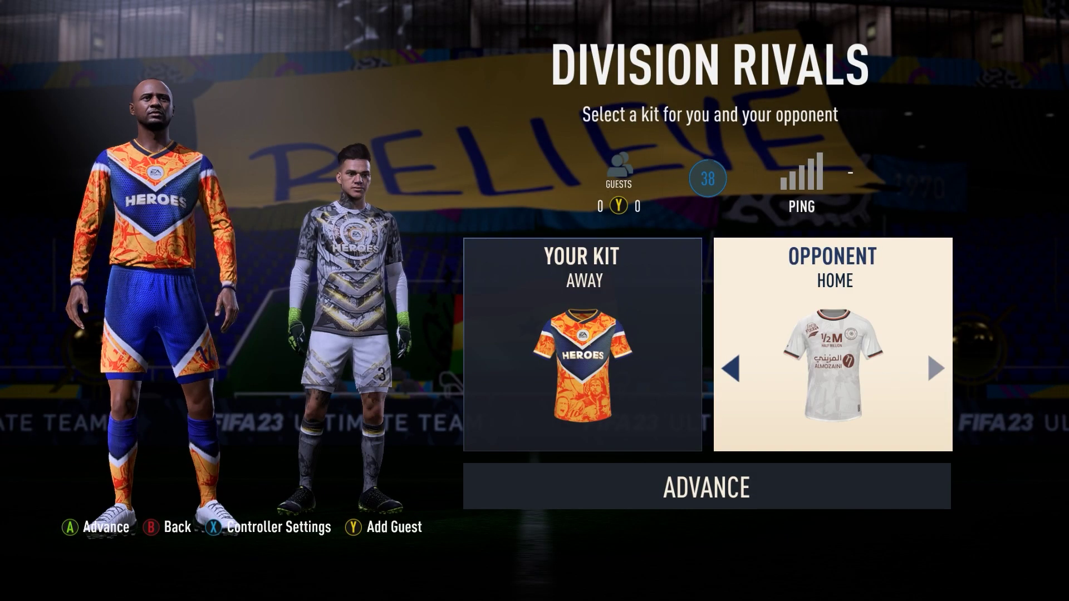
pyautogui.press('Down')
pyautogui.press('Return')
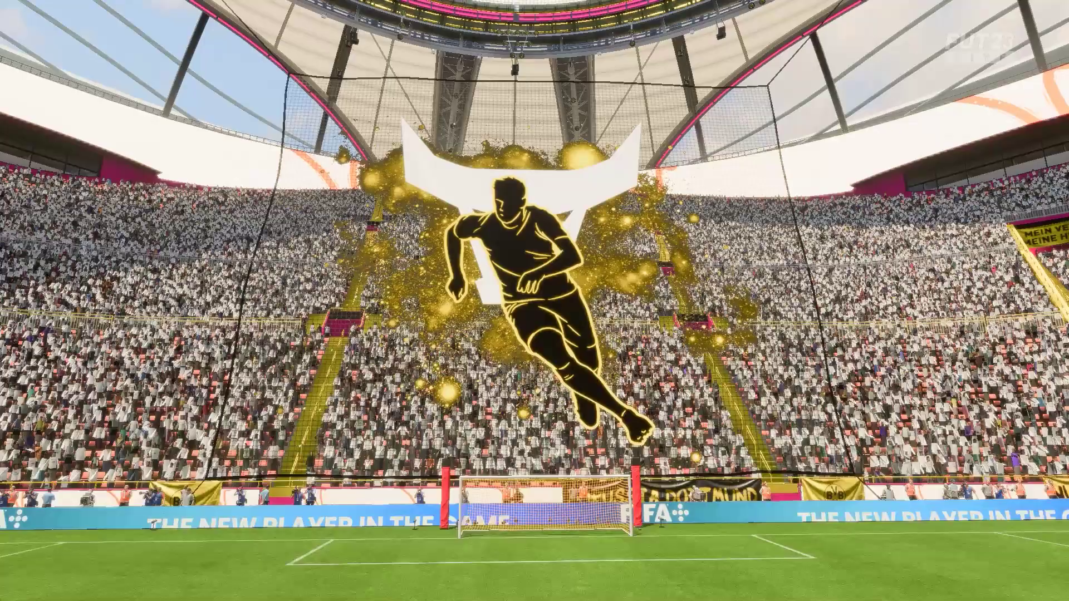
# Step: Play a short part of the Division Rivals match and acknowledge the dialog that ends it
pyautogui.press('Right')
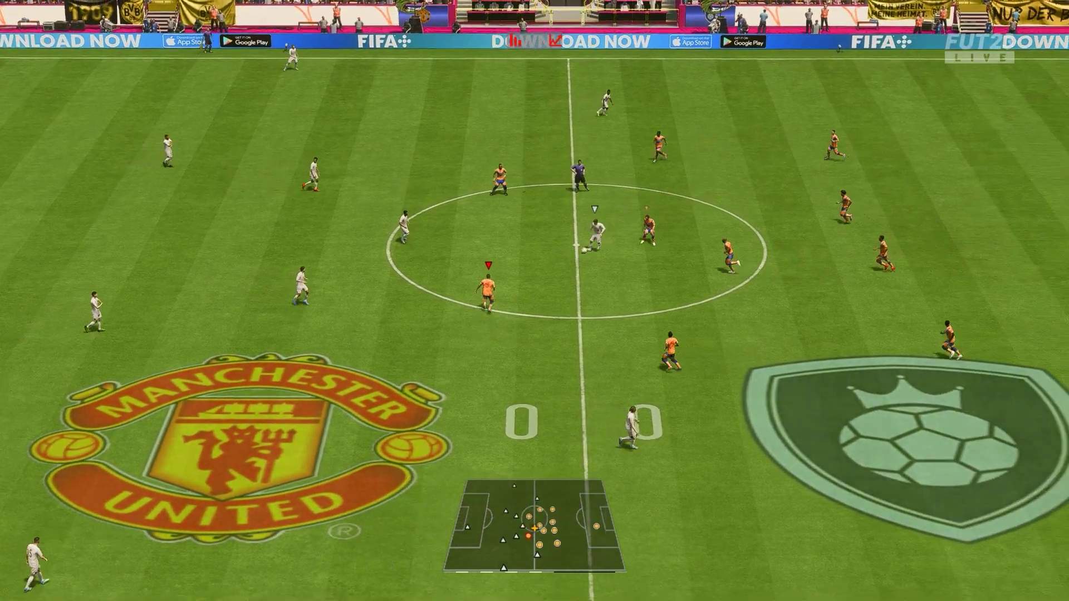
pyautogui.press('Left')
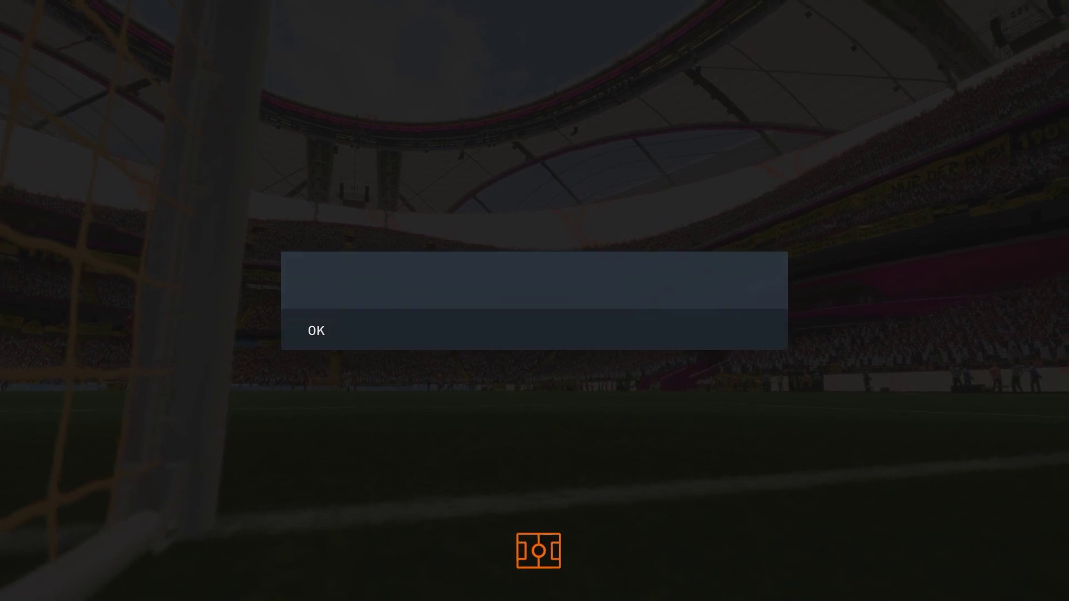
pyautogui.press('Return')
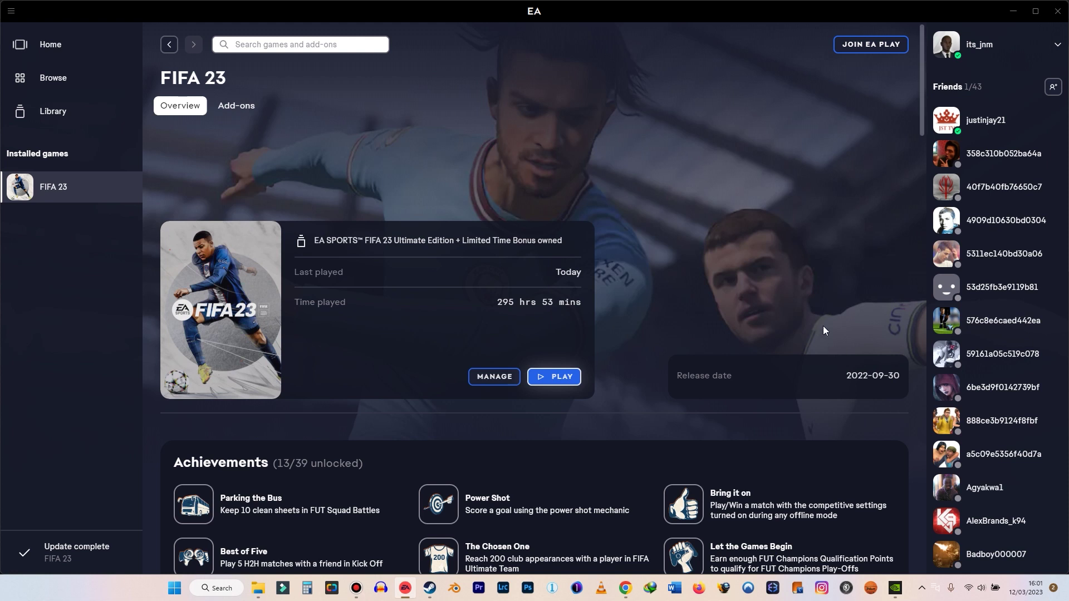
# Step: Switch to GeForce Experience, close it and reopen it through a Windows search for "geof"
pyautogui.click(894, 585)
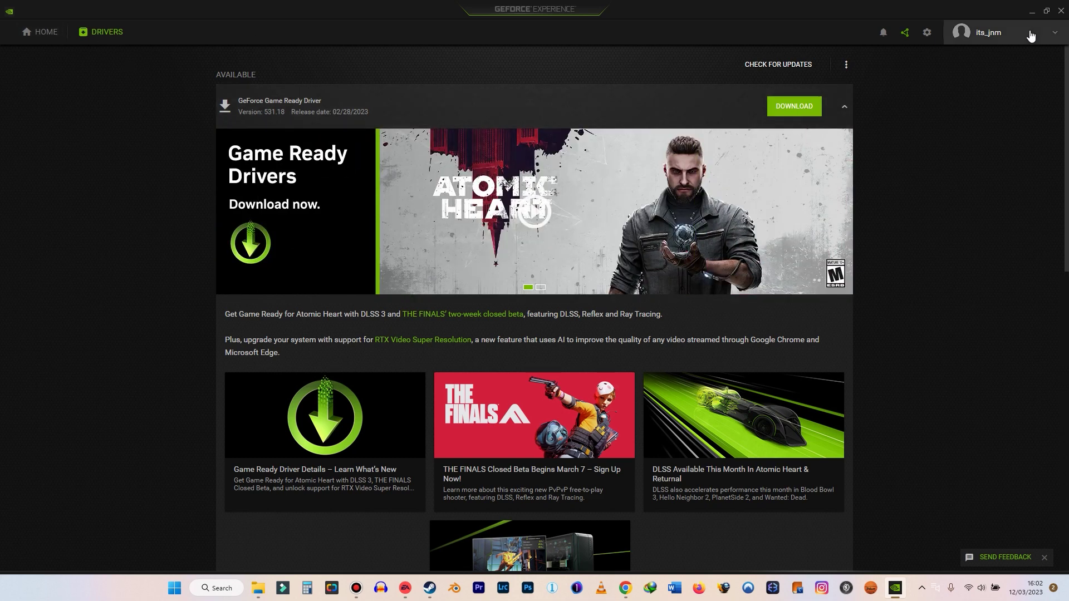
pyautogui.click(1060, 12)
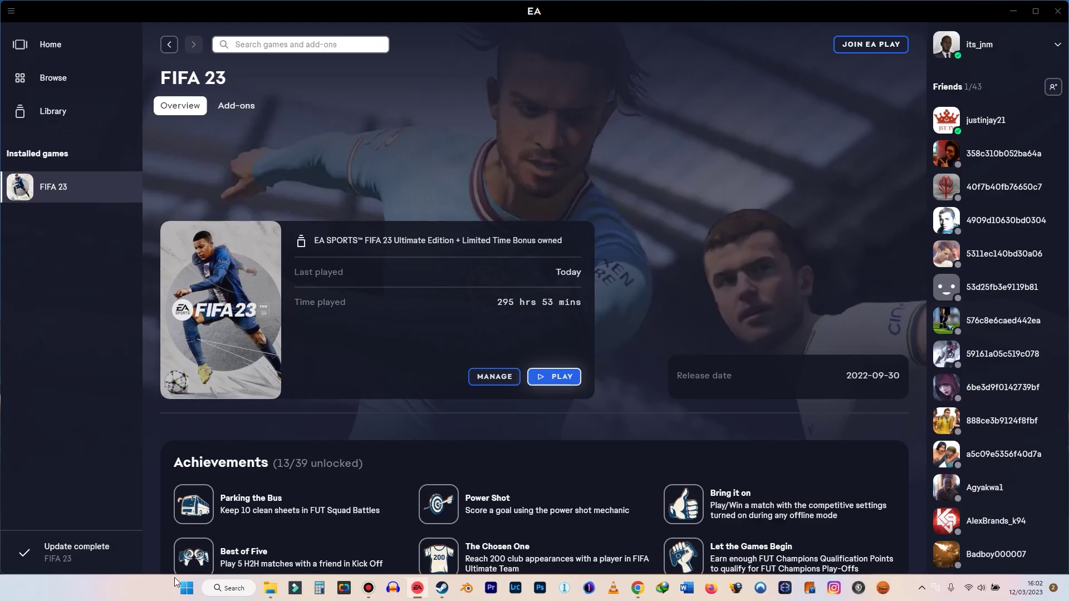
pyautogui.click(245, 591)
pyautogui.write('geof')
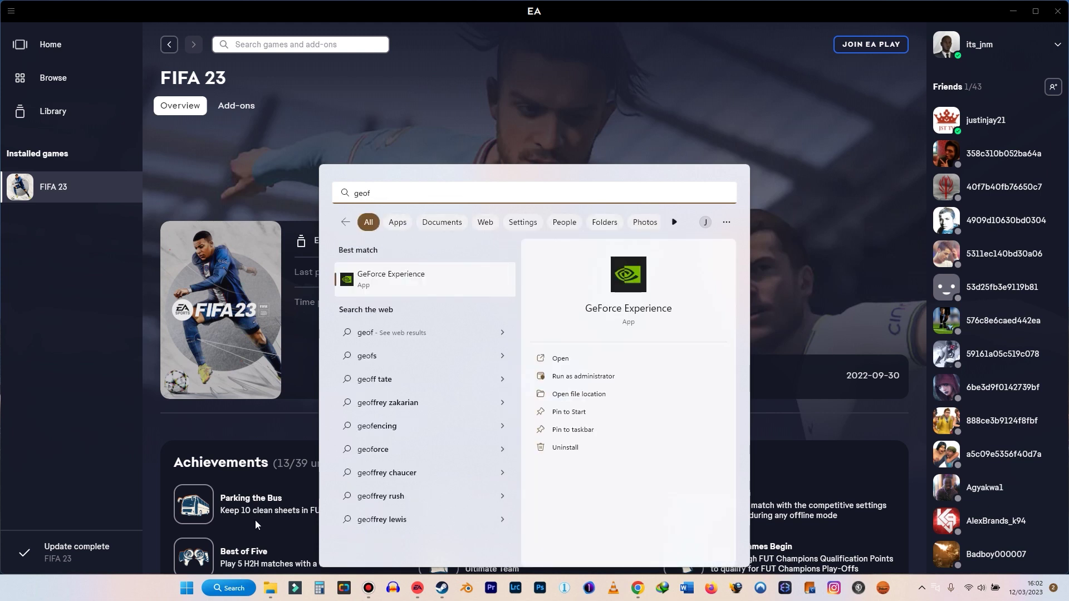
pyautogui.click(401, 281)
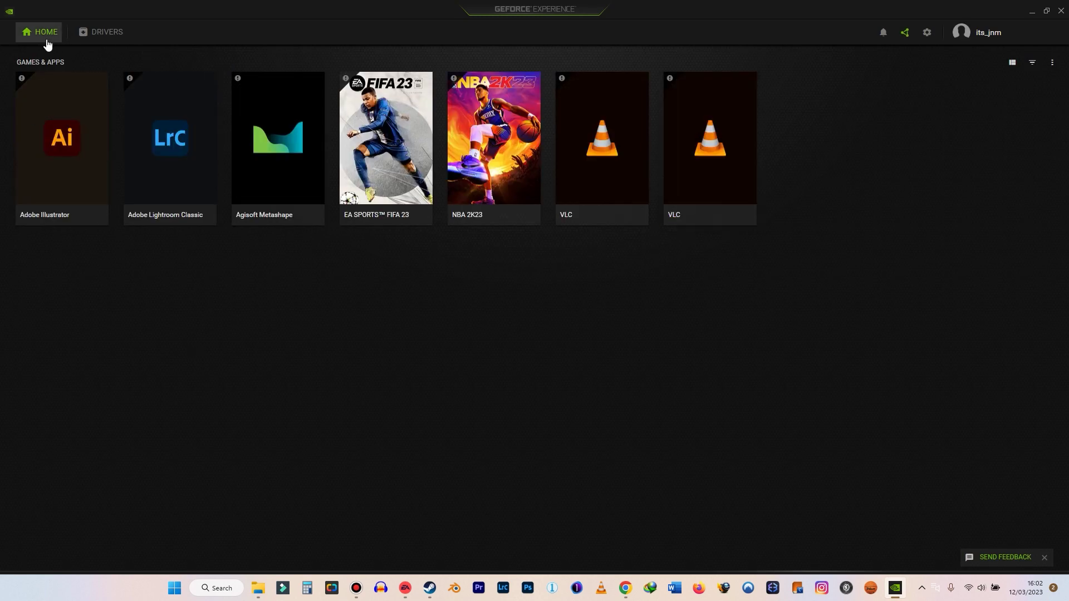
# Step: In the drivers section, check for updates and download GeForce Game Ready Driver version 531.18
pyautogui.click(106, 33)
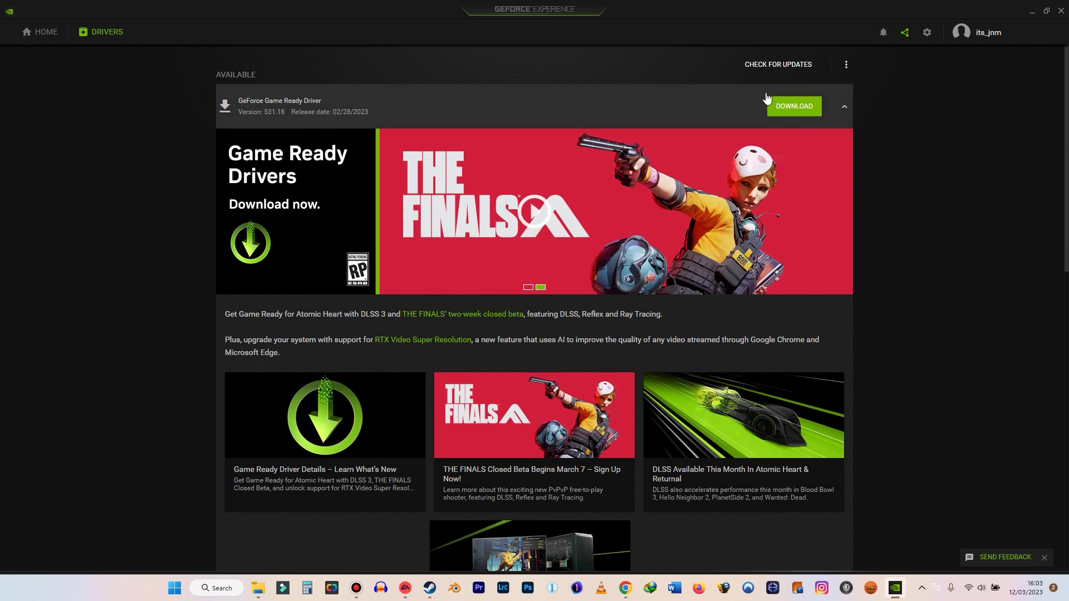
pyautogui.click(779, 65)
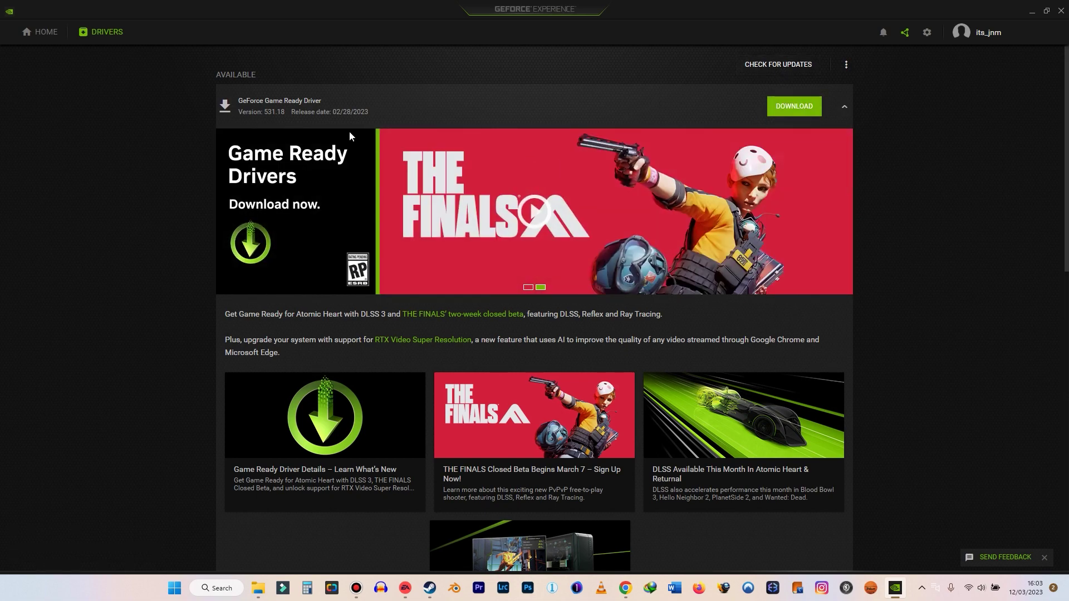
pyautogui.click(796, 109)
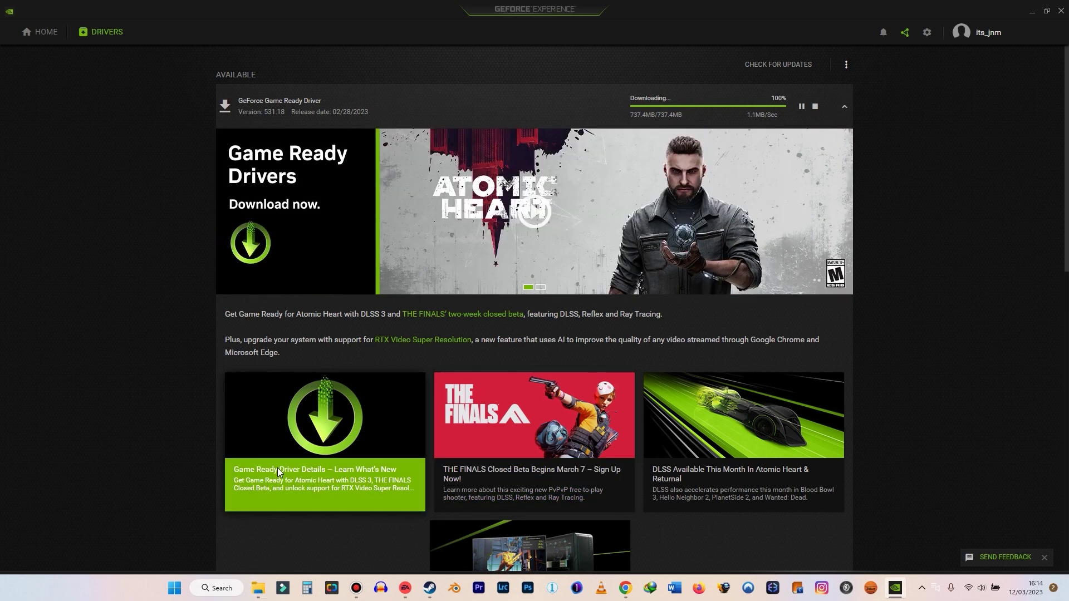
pyautogui.moveTo(260, 588)
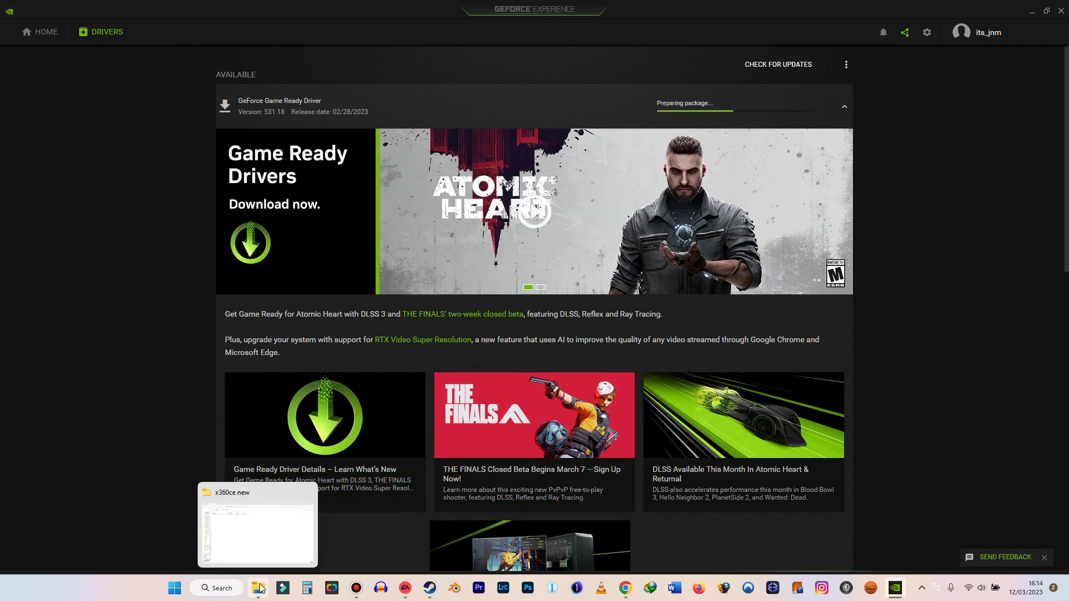
# Step: Switch to File Explorer and delete the FIFA 22 and FIFA 23 folders from Documents, then dismiss the deletion dialog
pyautogui.click(260, 588)
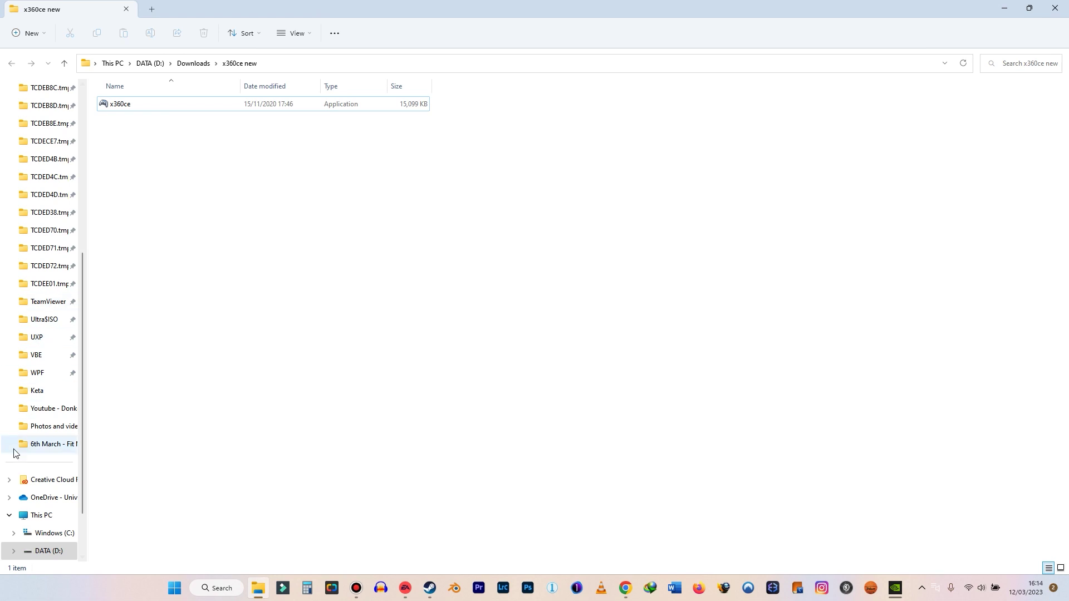
pyautogui.scroll(3, 15, 455)
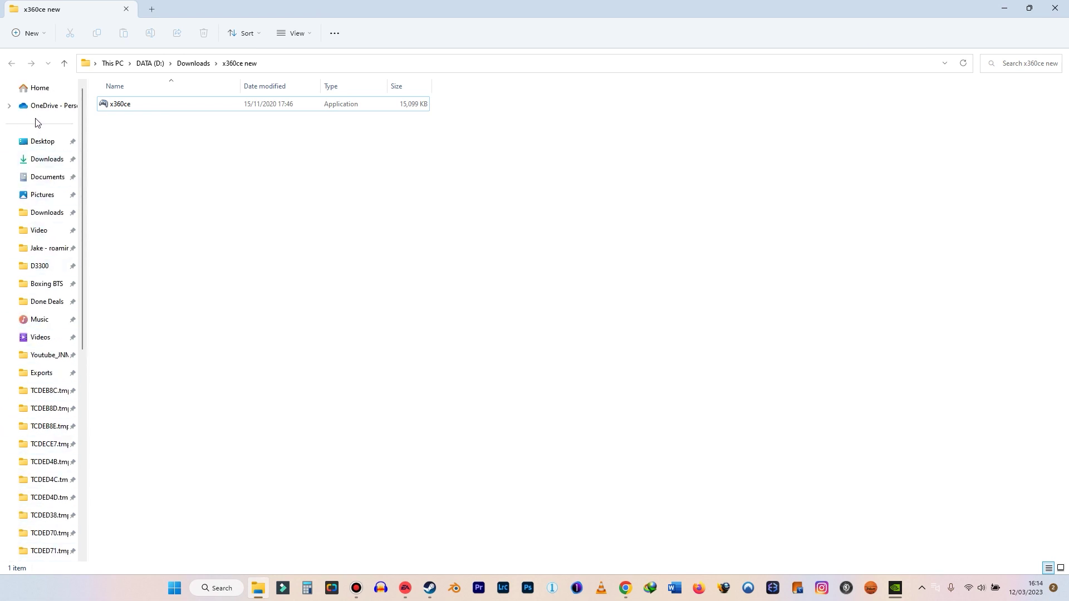
pyautogui.click(44, 186)
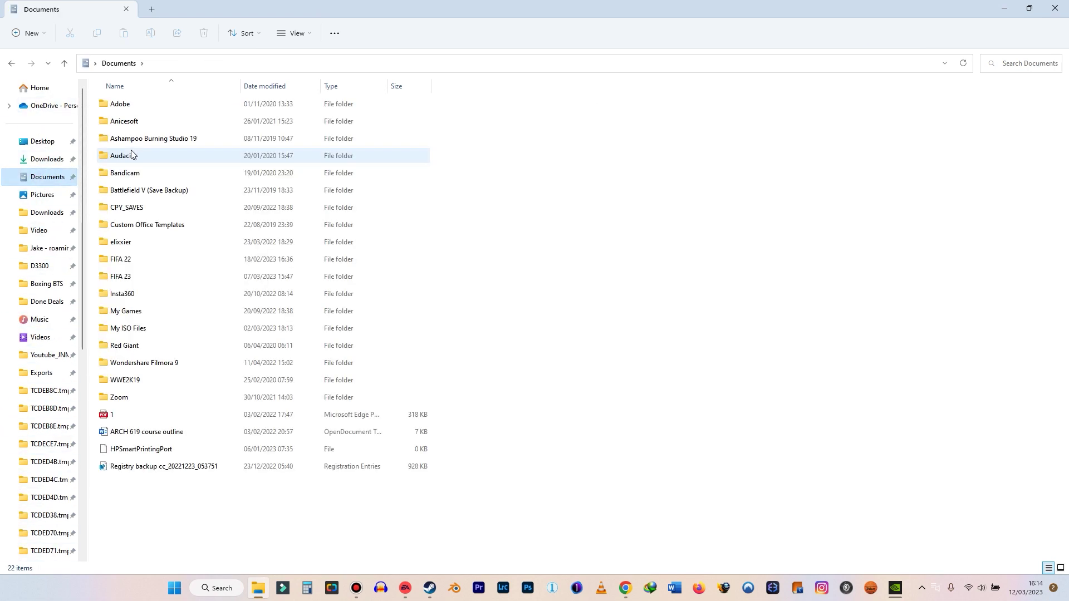
pyautogui.click(134, 283)
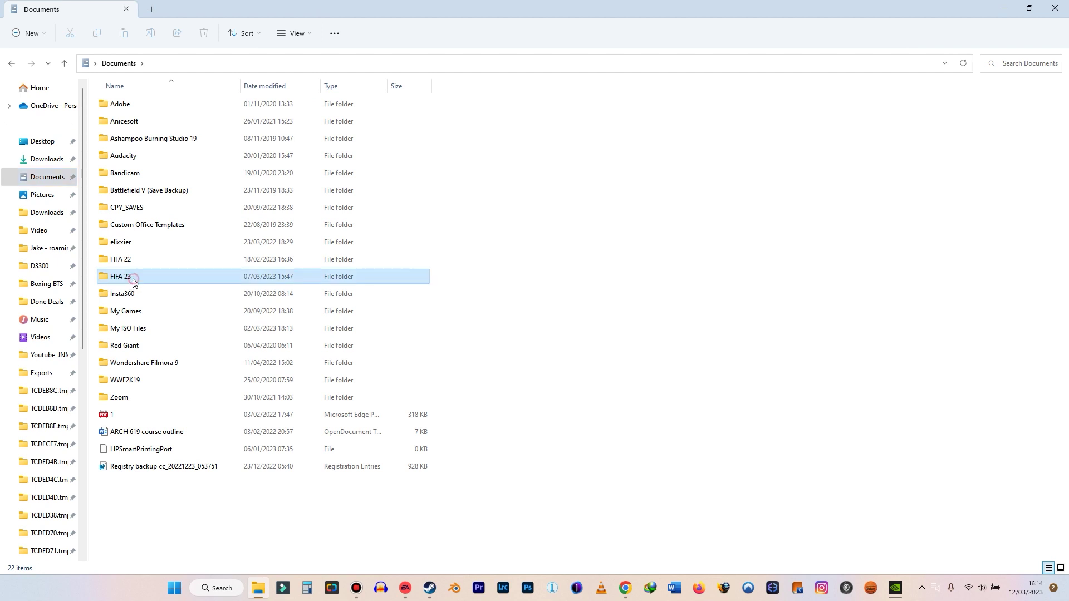
pyautogui.keyDown('ctrl'); pyautogui.click(131, 264); pyautogui.keyUp('ctrl')
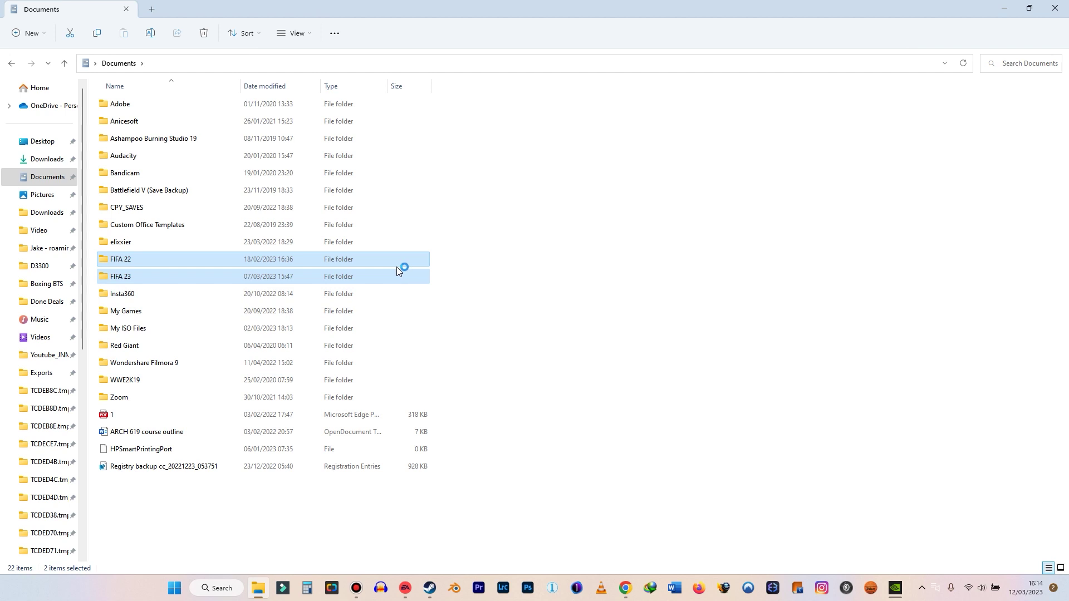
pyautogui.rightClick(419, 279)
pyautogui.hotkey('shift', 'Delete')
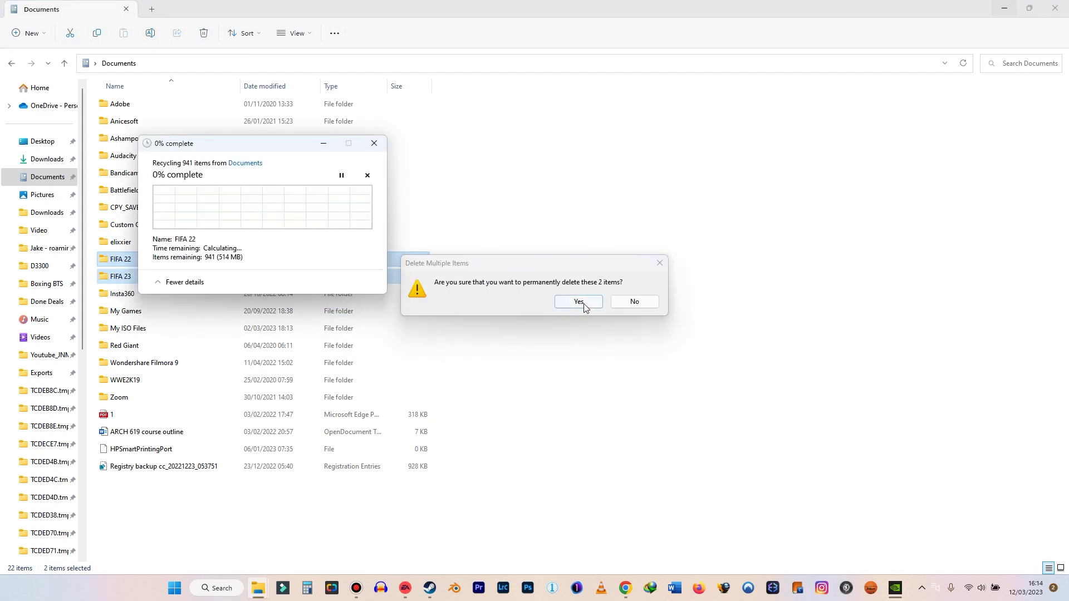
pyautogui.click(578, 301)
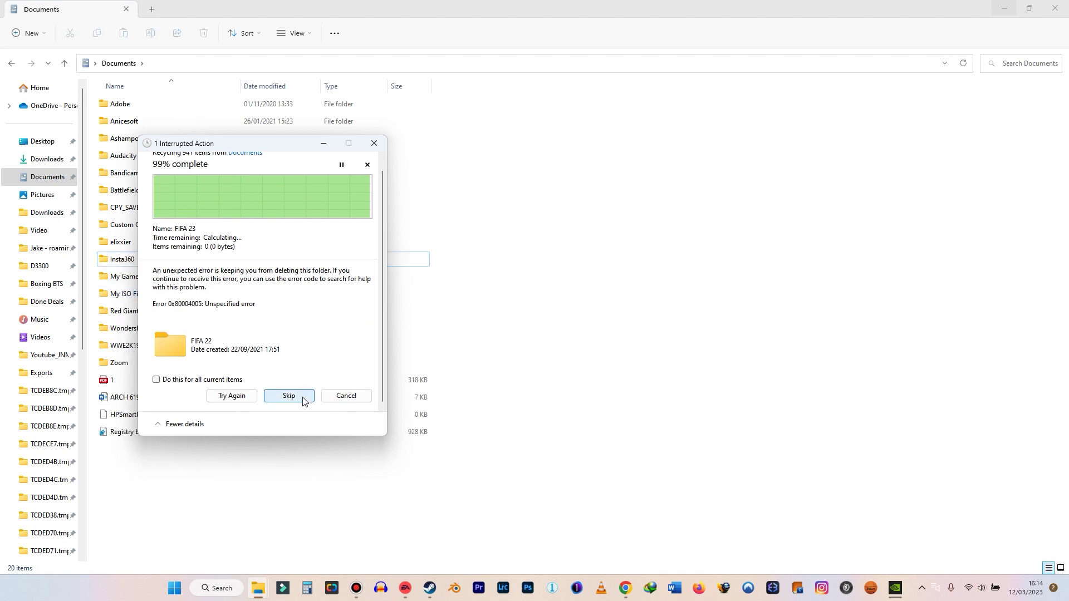
pyautogui.click(346, 395)
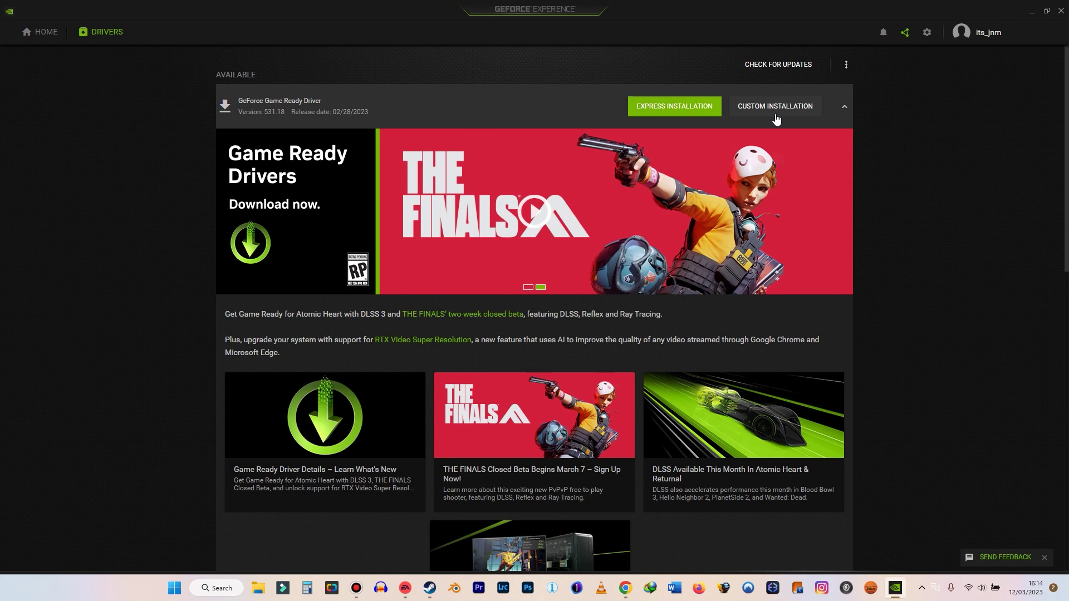
# Step: Run a custom installation of the Game Ready Driver with PhysX System Software and HD Audio Driver included, then close GeForce Experience
pyautogui.click(800, 108)
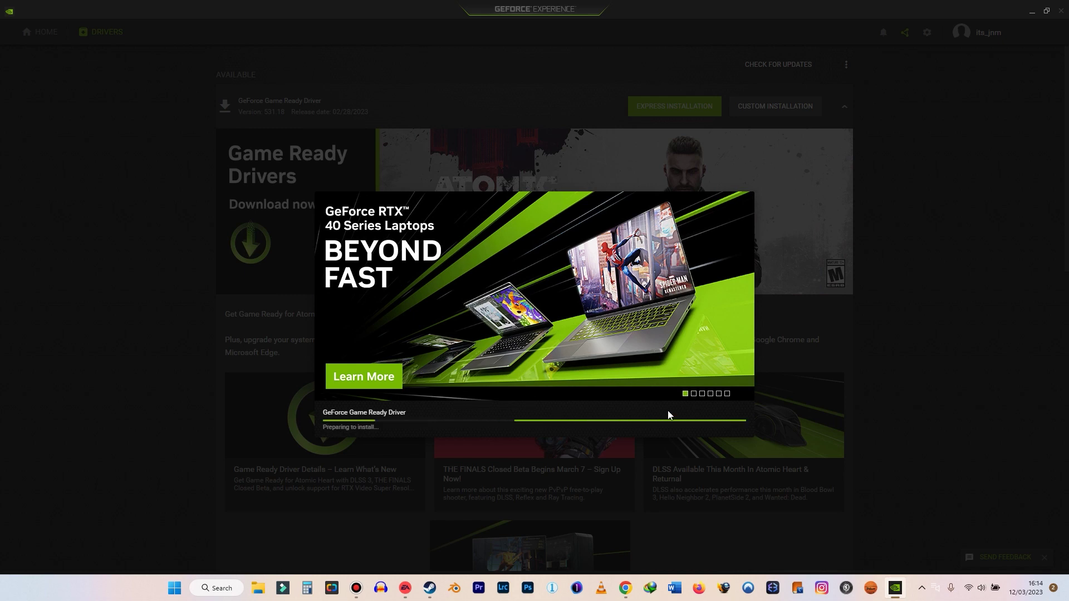
pyautogui.click(702, 394)
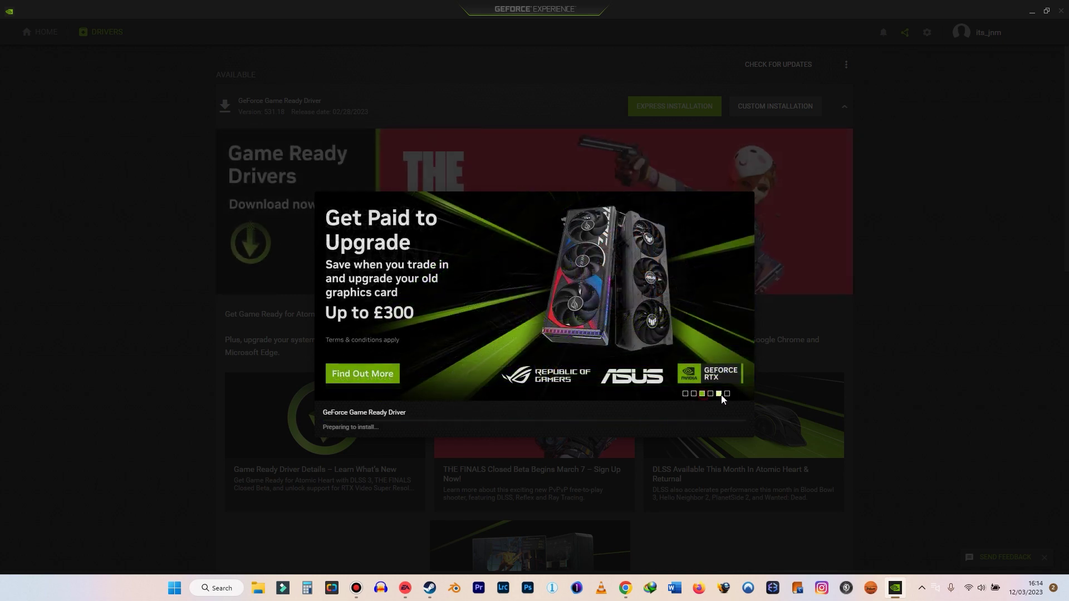
pyautogui.click(719, 394)
pyautogui.click(727, 393)
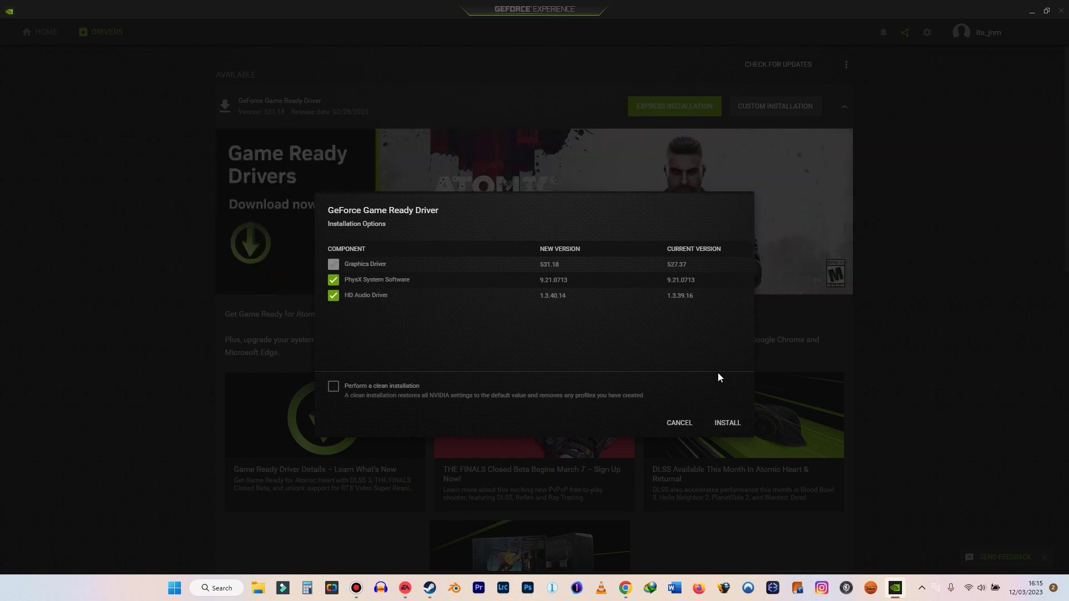
pyautogui.click(734, 424)
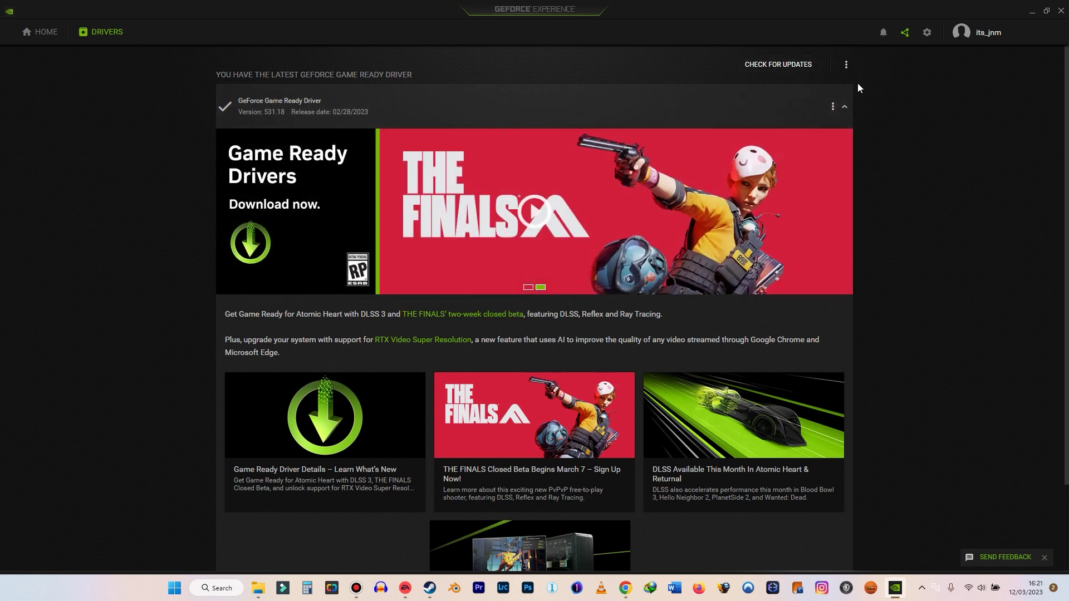
pyautogui.click(1061, 11)
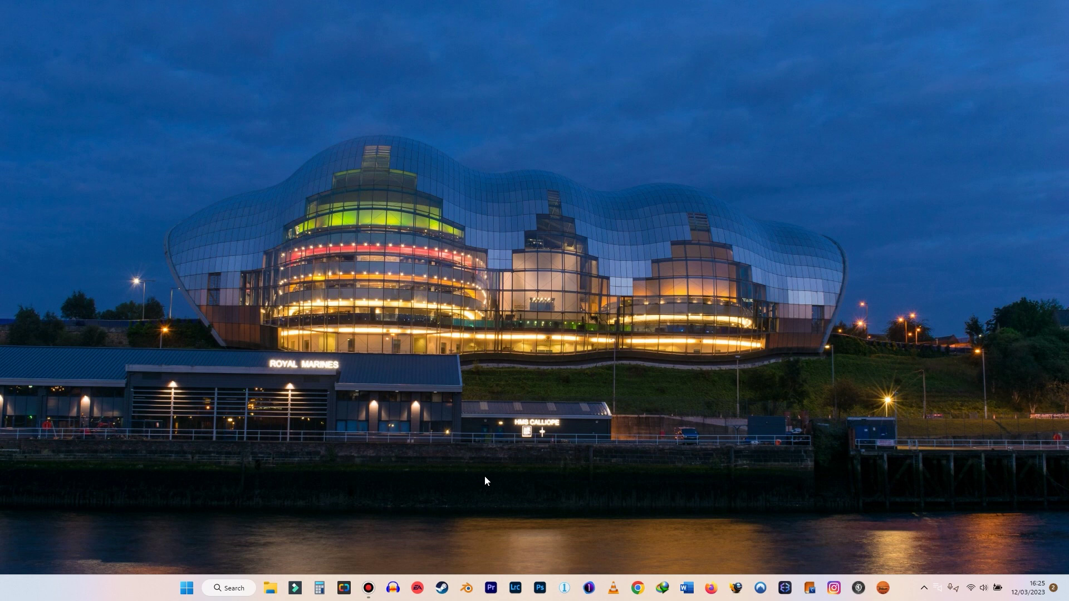
# Step: Open the EA app and launch FIFA 23 from its overview page
pyautogui.click(417, 587)
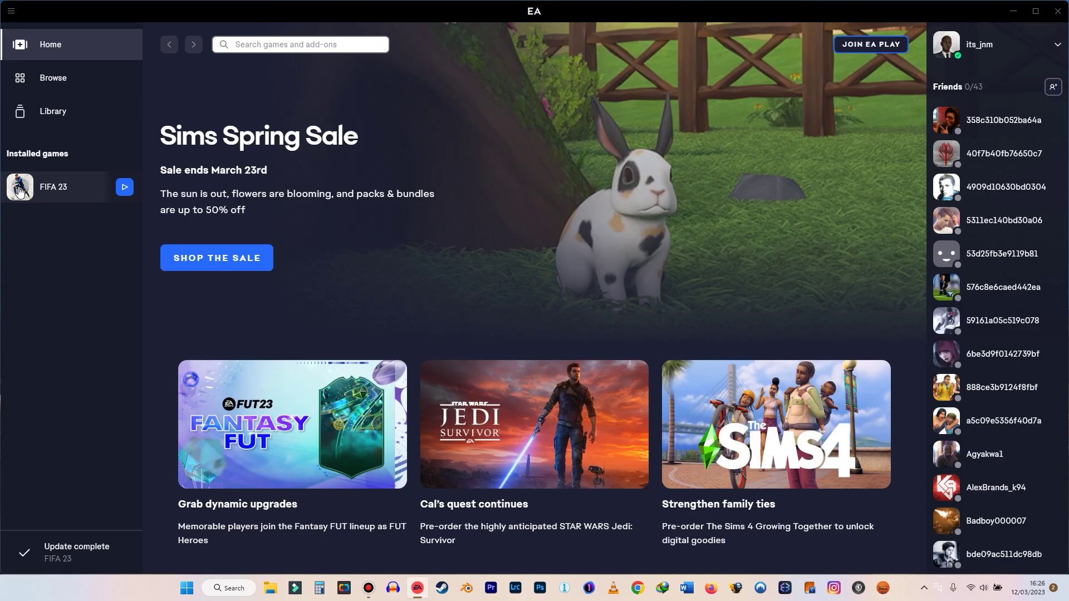
pyautogui.click(19, 189)
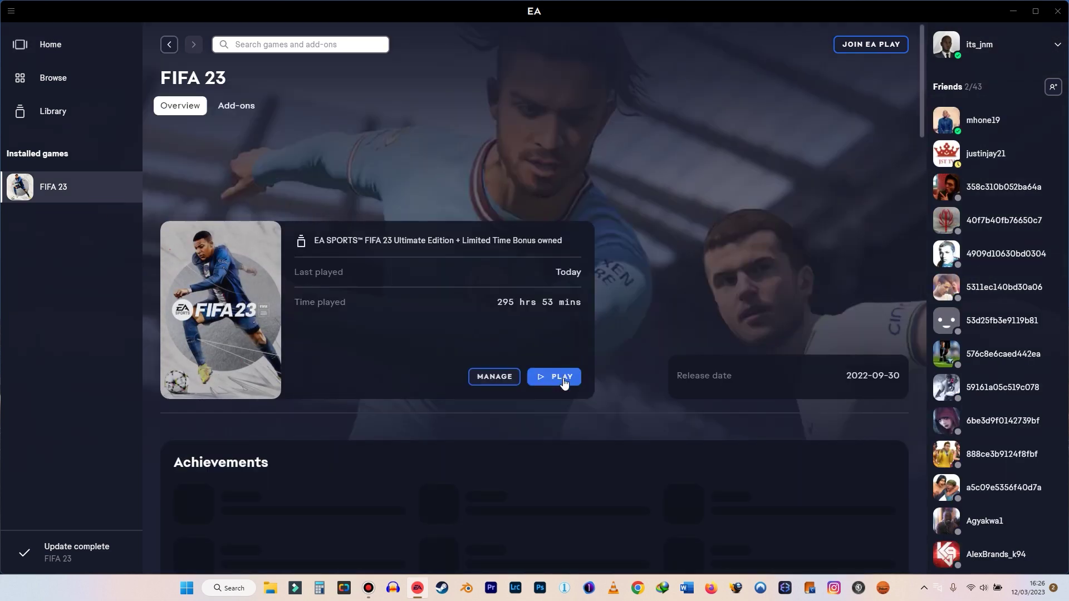
pyautogui.click(562, 378)
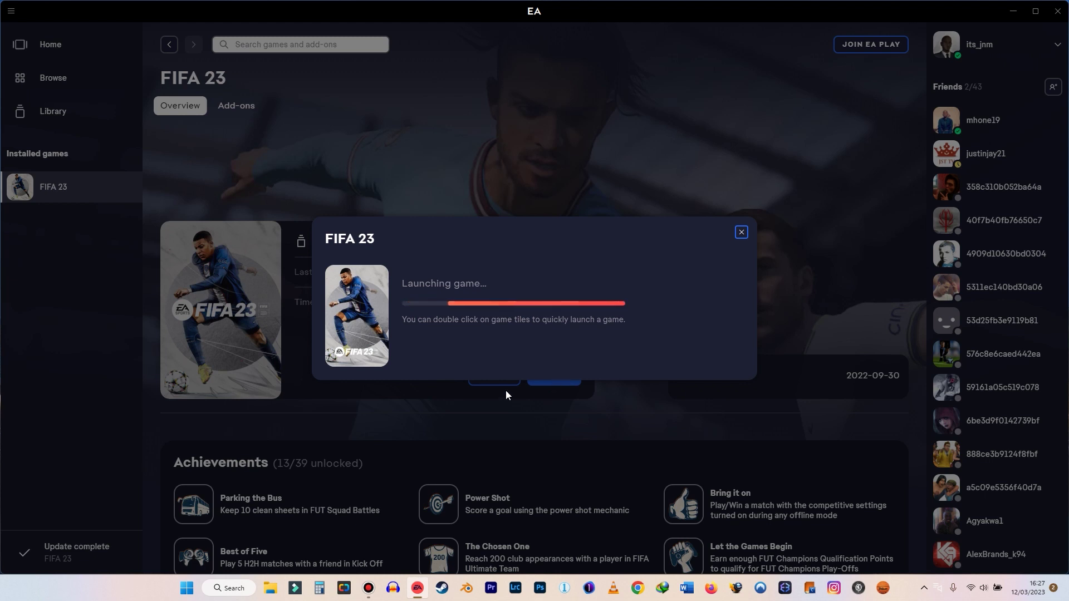
# Step: Find Windows Security with a Windows search and open it
pyautogui.click(227, 585)
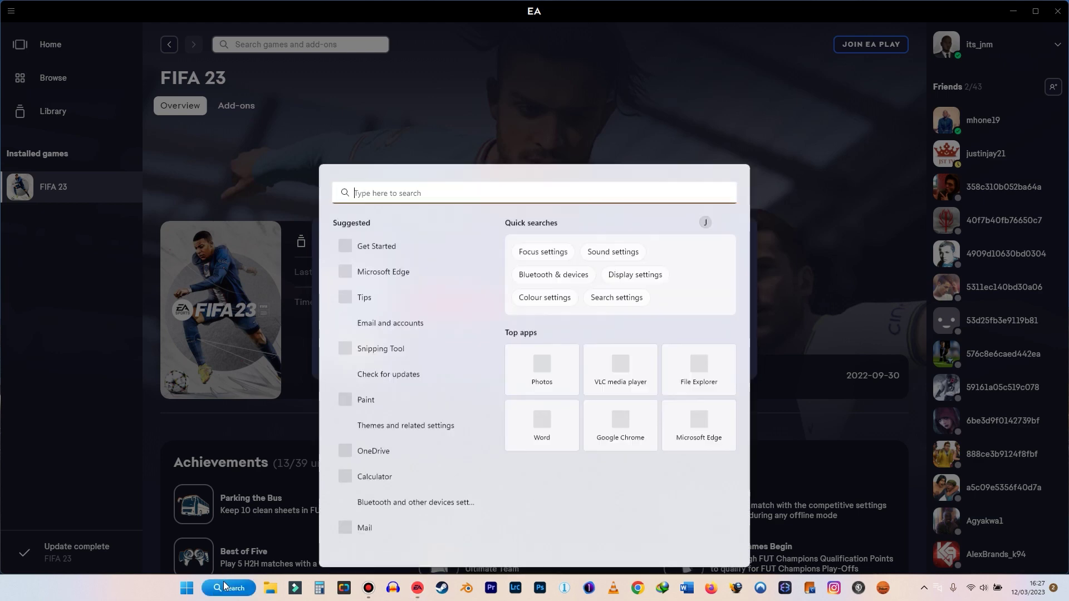
pyautogui.write('e')
pyautogui.press('BackSpace')
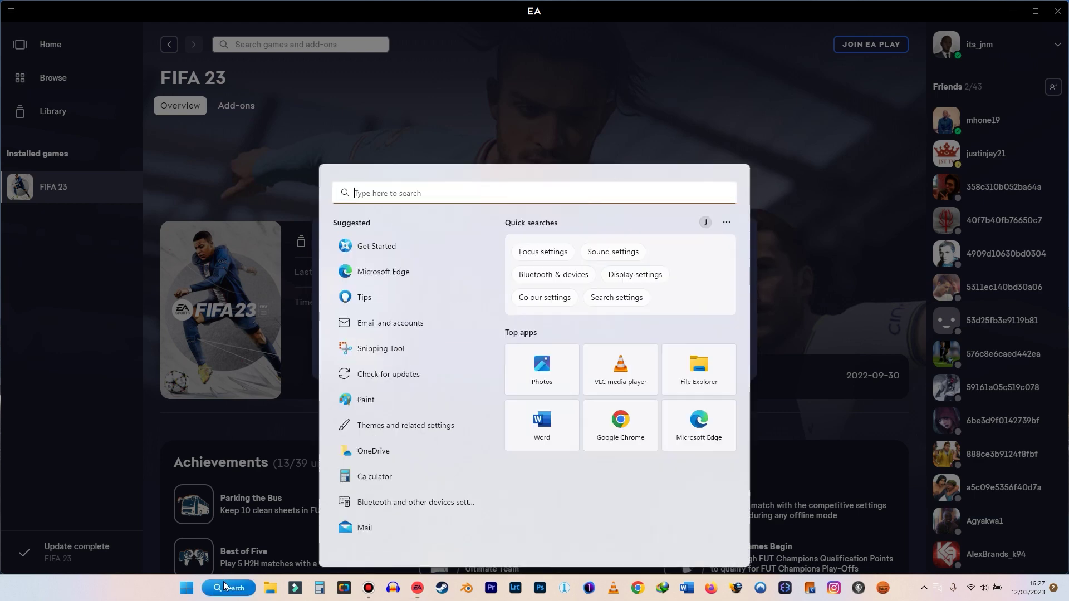
pyautogui.write('windows')
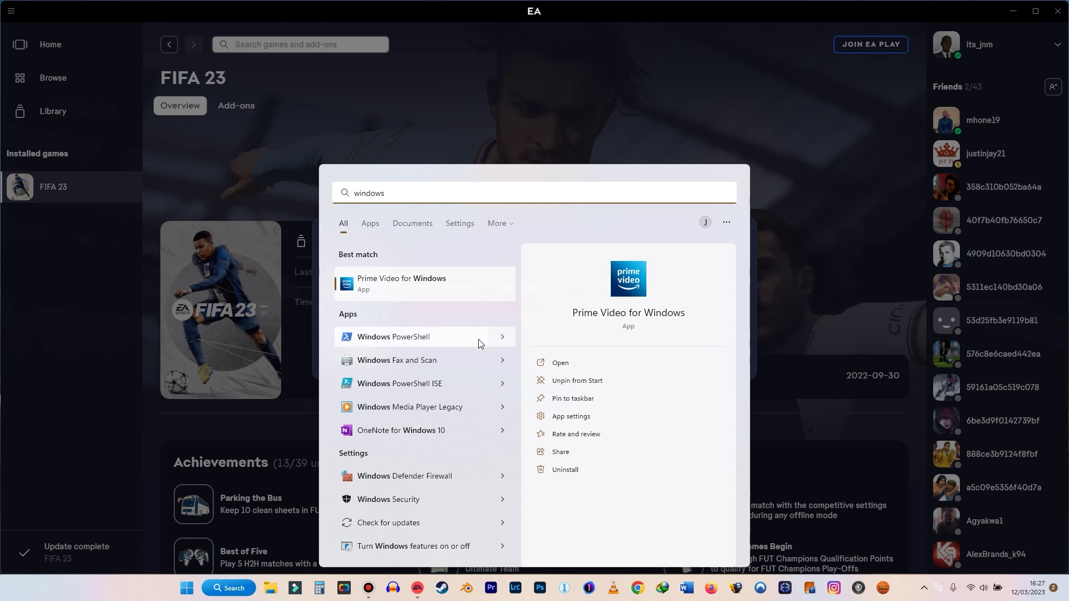
pyautogui.write(' security')
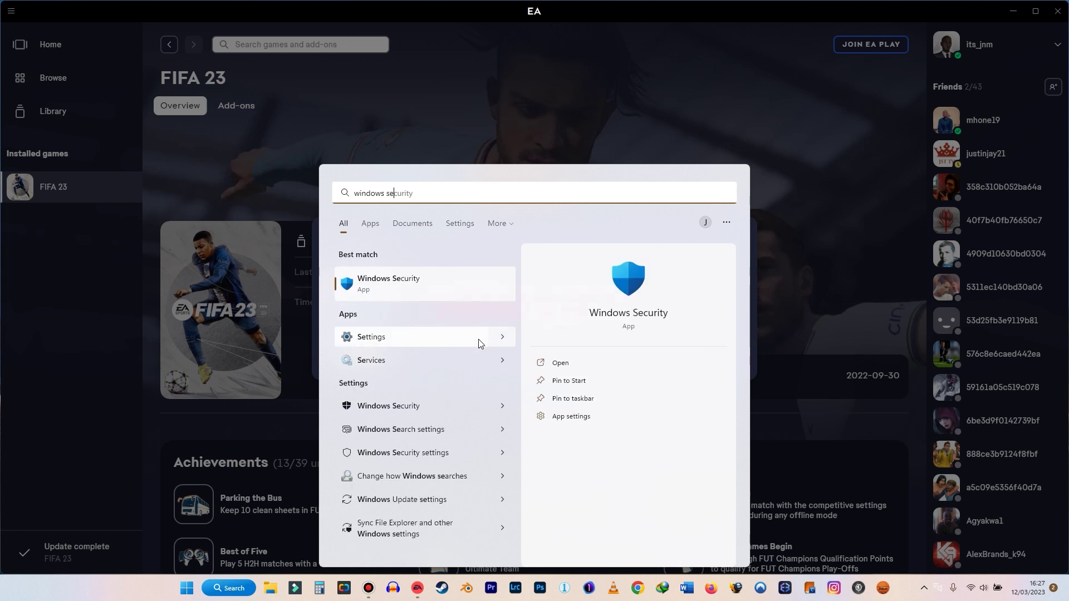
pyautogui.click(447, 286)
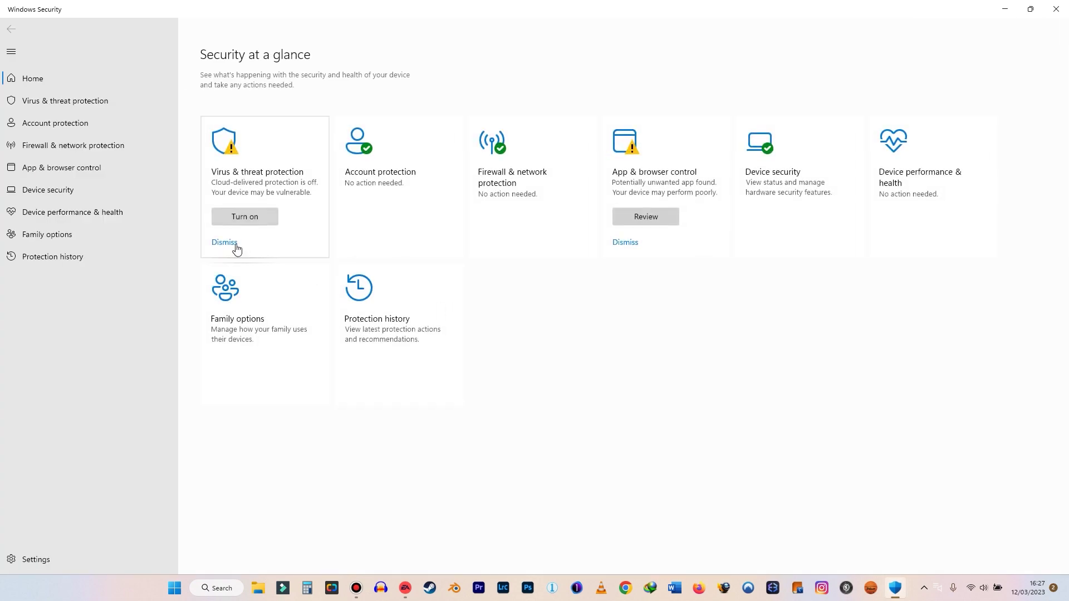
# Step: Turn off real-time protection in the virus and threat protection settings and close Windows Security
pyautogui.click(219, 207)
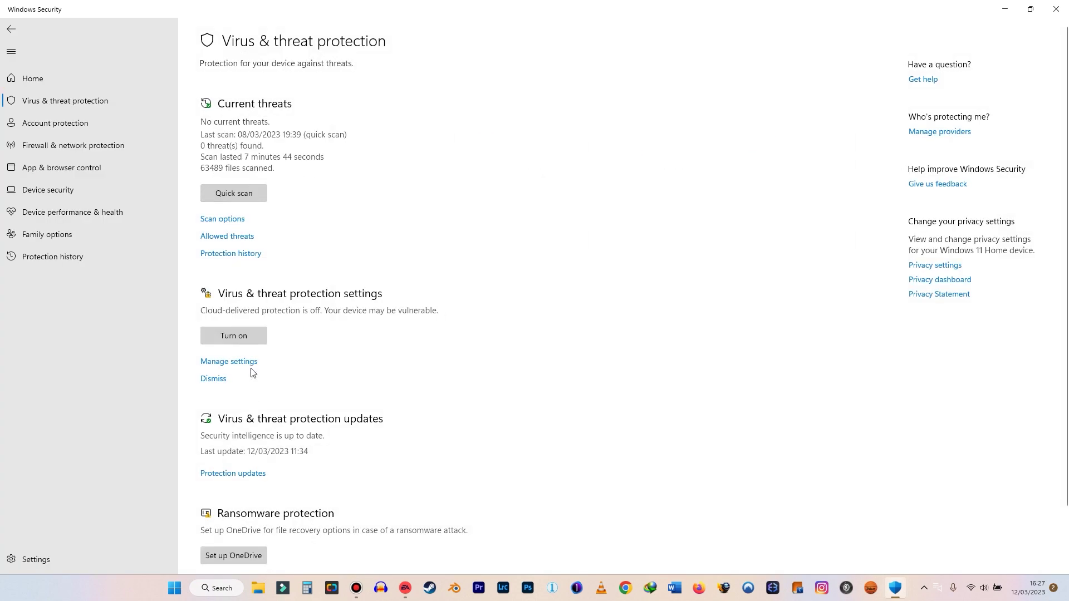
pyautogui.click(247, 361)
pyautogui.click(217, 174)
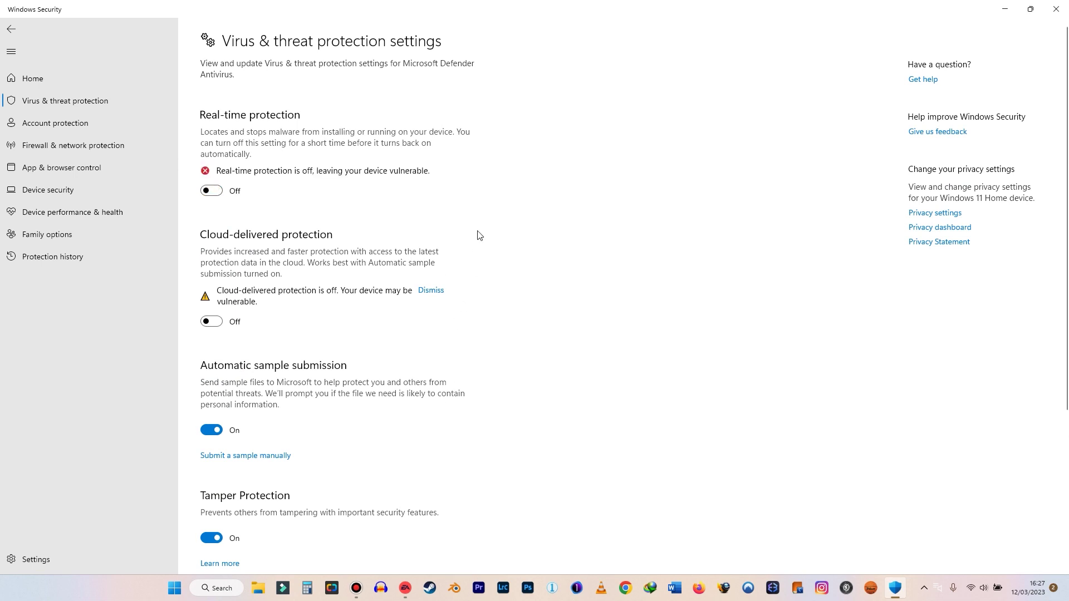
pyautogui.click(1055, 9)
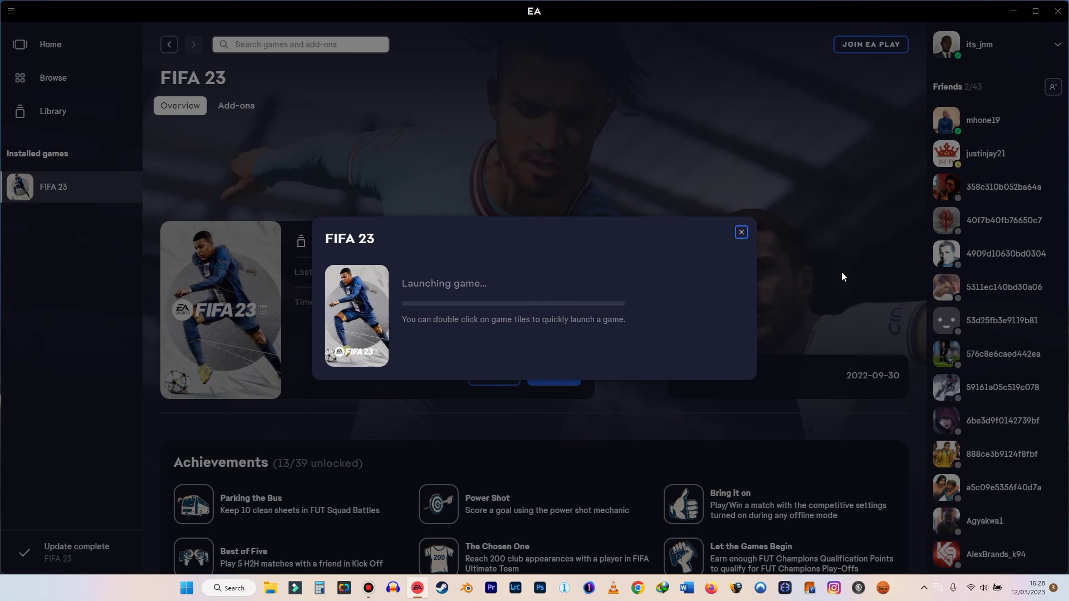
# Step: Cancel the pending FIFA 23 launch in the EA app and start the game again
pyautogui.click(741, 233)
pyautogui.moveTo(25, 184)
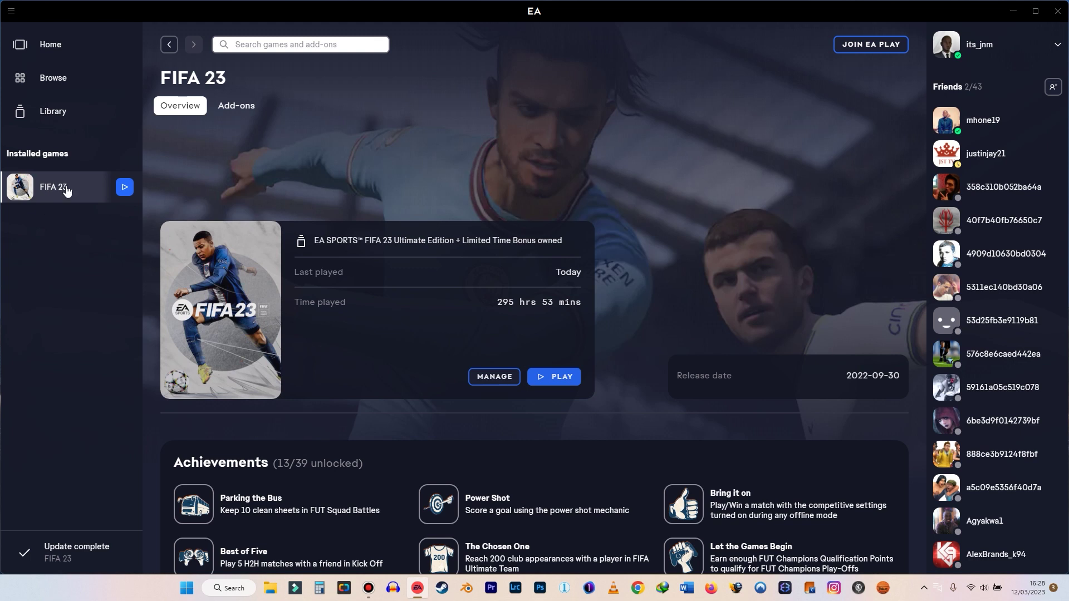
pyautogui.click(121, 189)
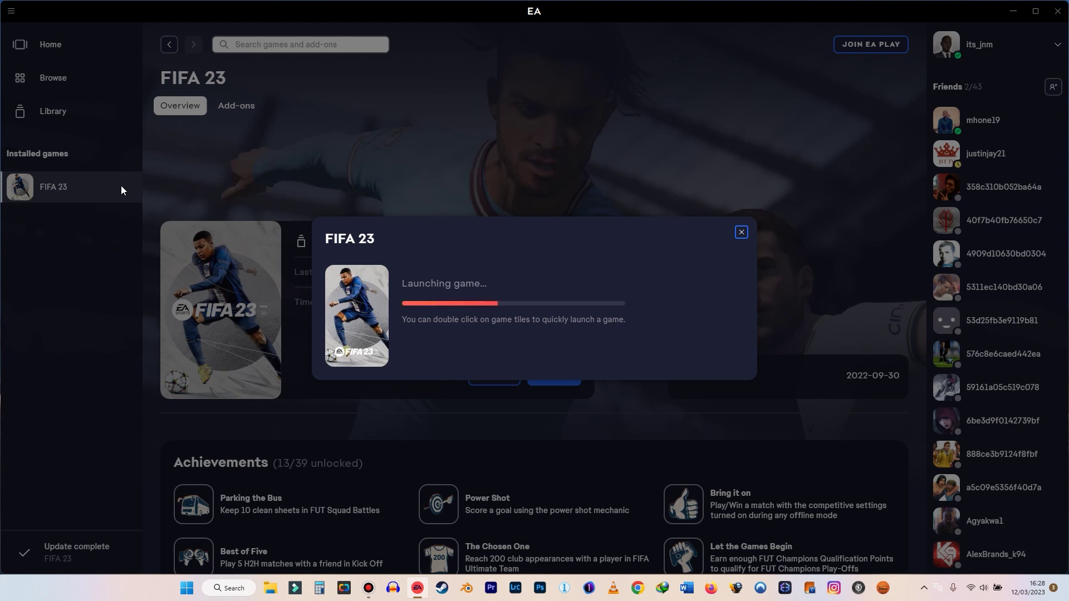
# Step: Open Task Manager, expand the EA app's processes, look through the background processes and close Task Manager
pyautogui.rightClick(897, 596)
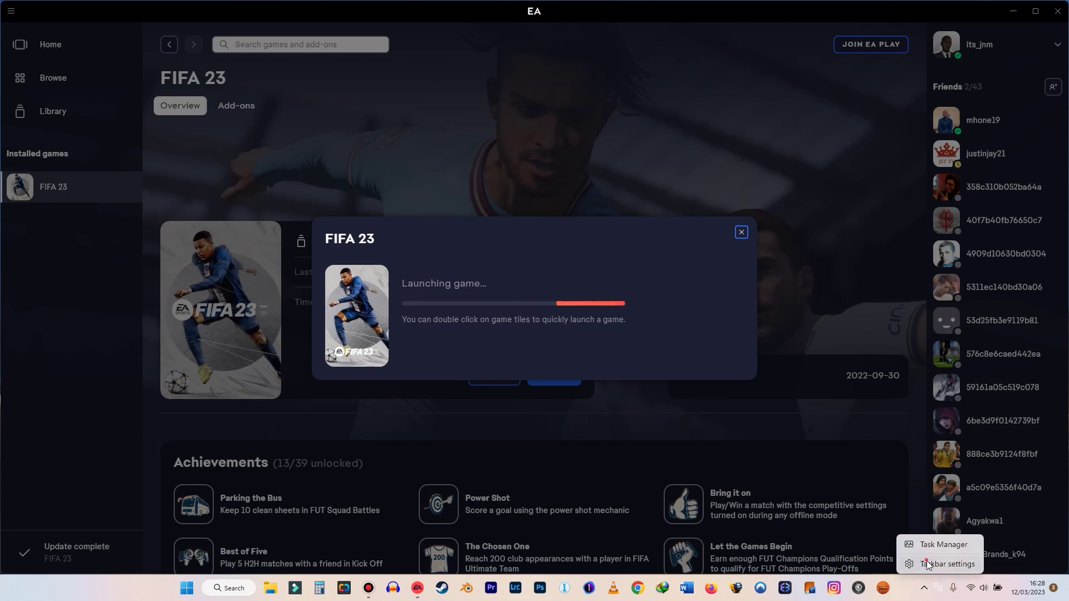
pyautogui.click(925, 564)
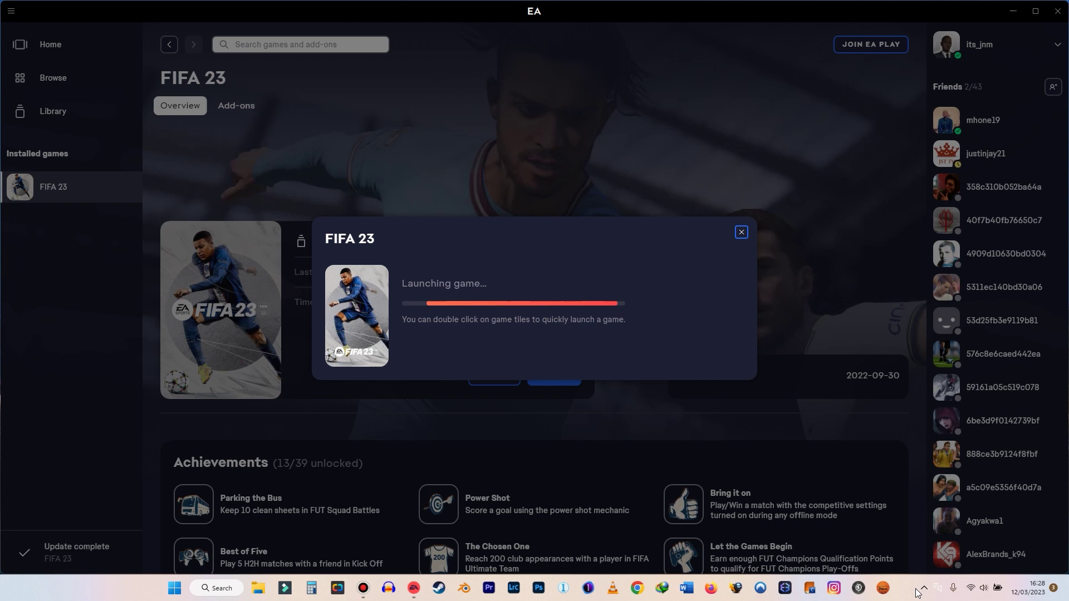
pyautogui.rightClick(907, 590)
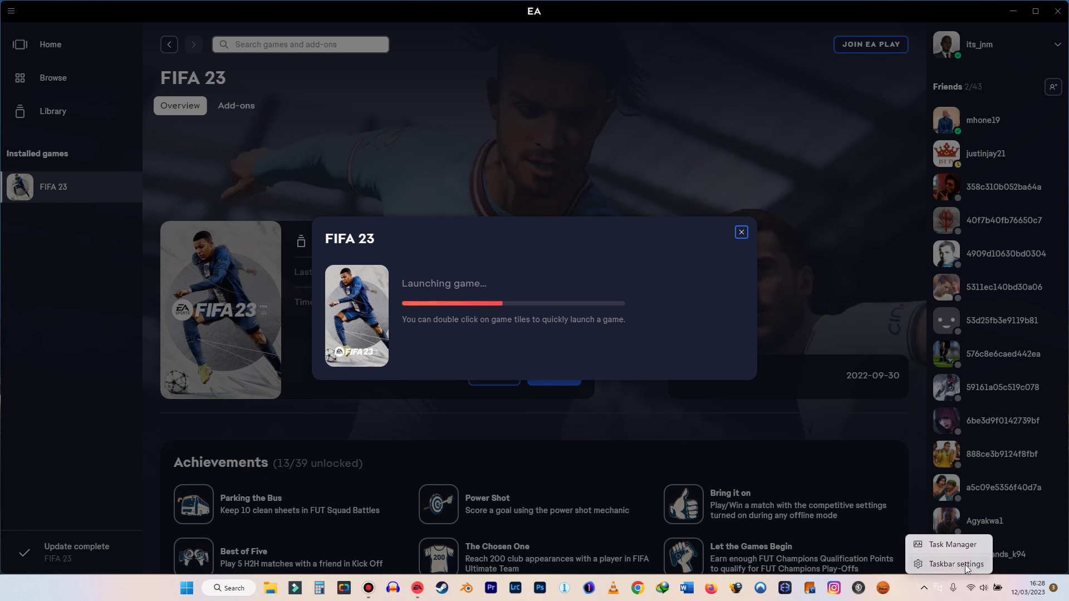
pyautogui.click(952, 545)
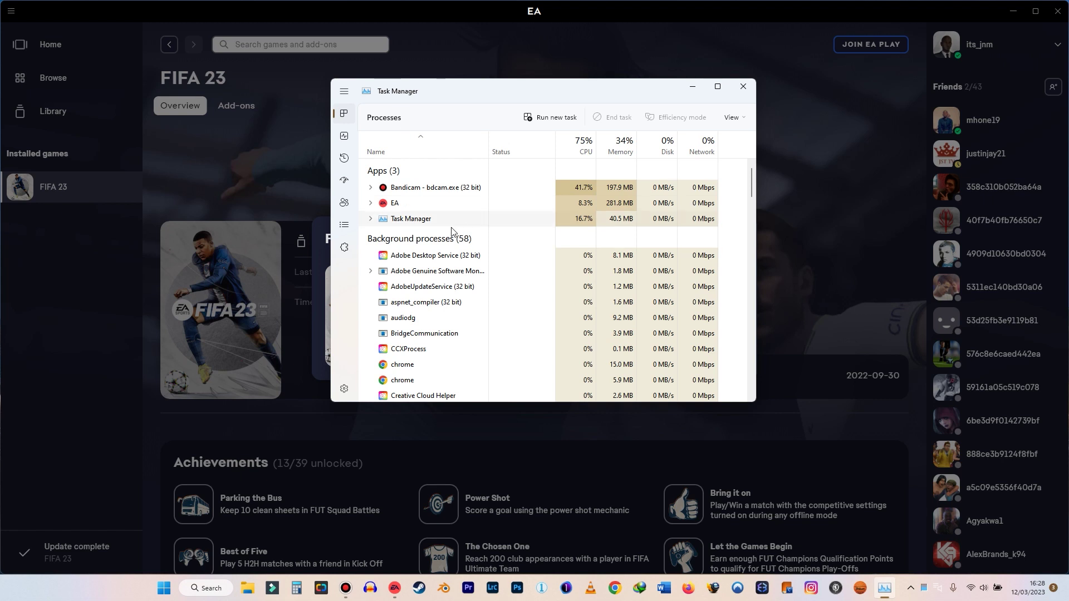
pyautogui.click(370, 203)
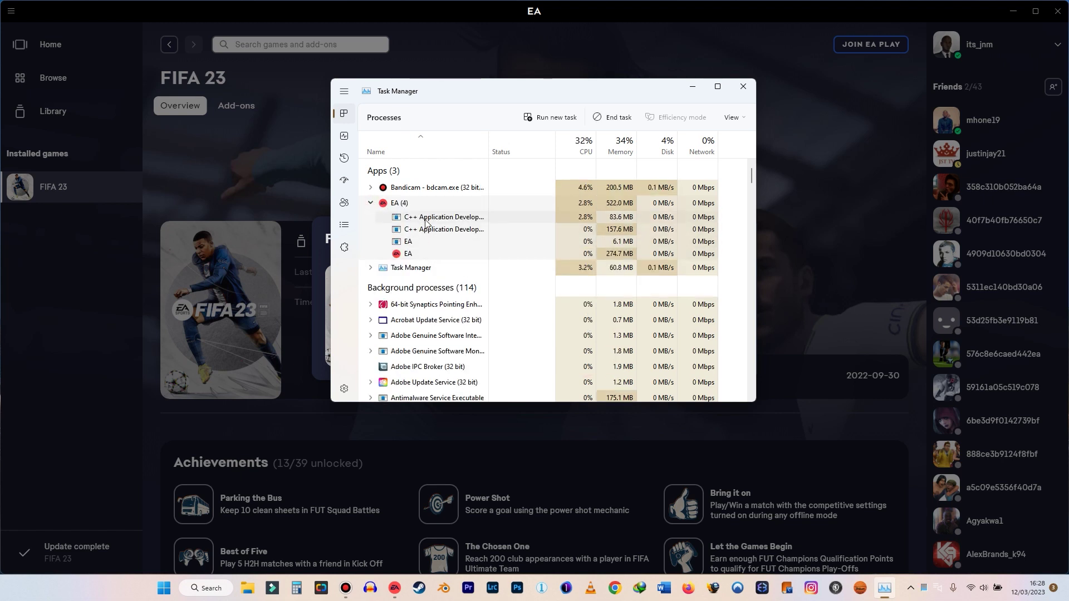
pyautogui.click(462, 338)
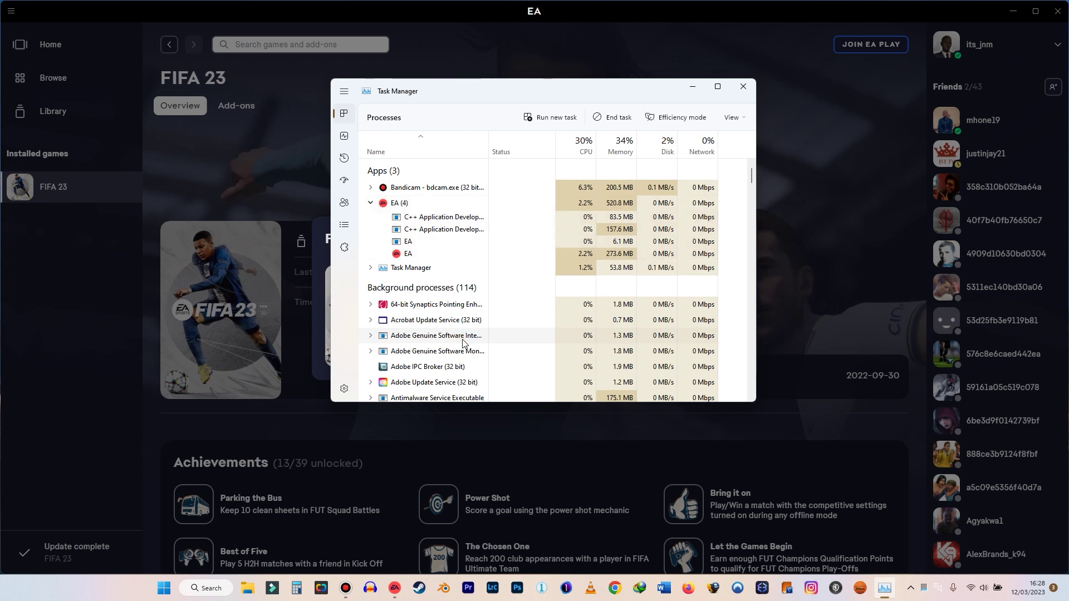
pyautogui.scroll(-5, 463, 341)
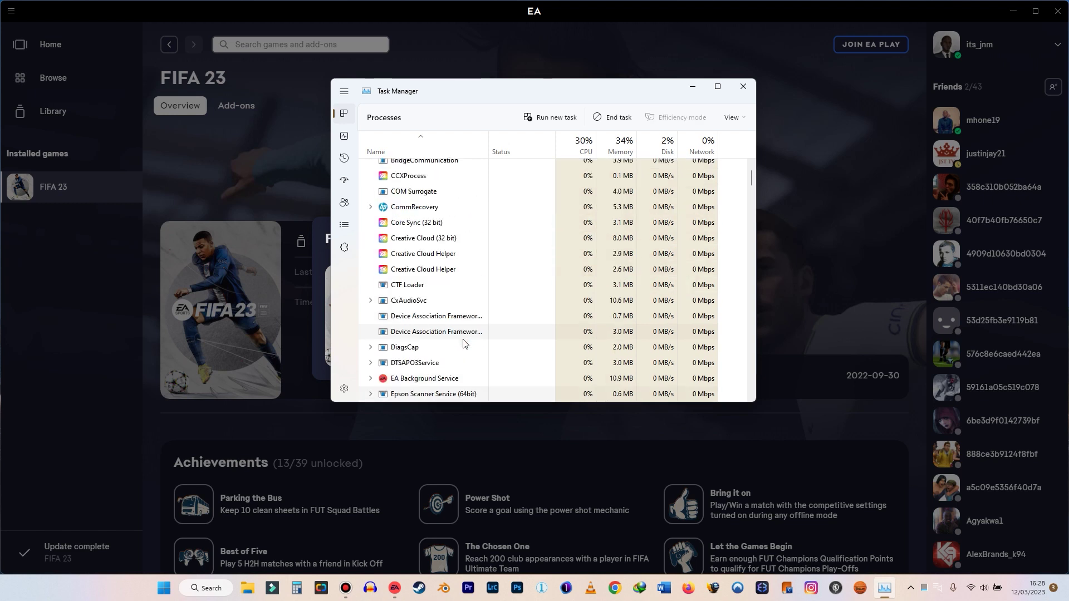
pyautogui.scroll(5, 462, 342)
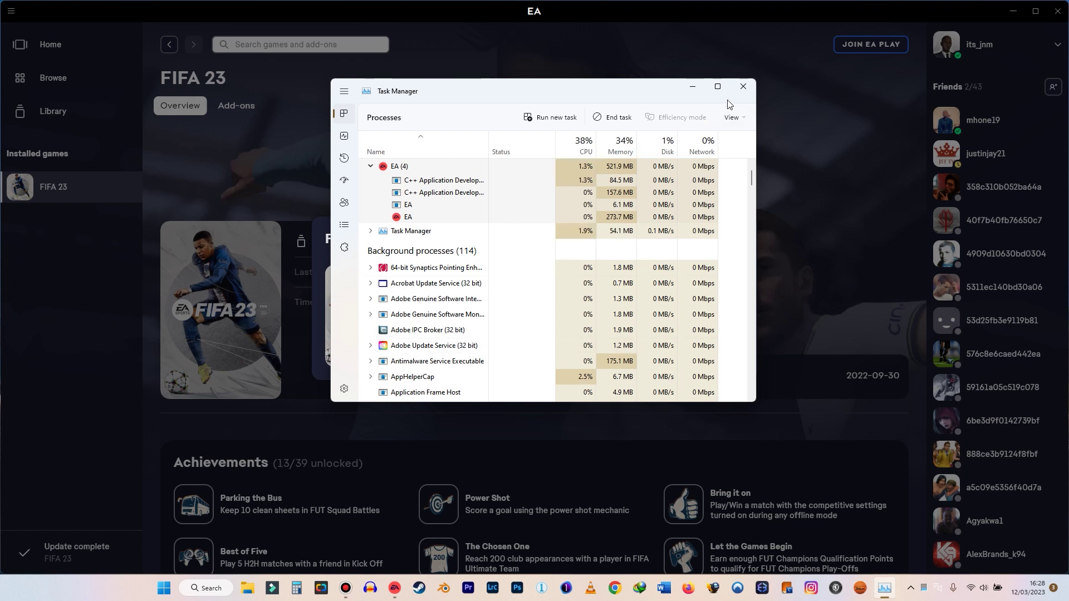
pyautogui.click(743, 87)
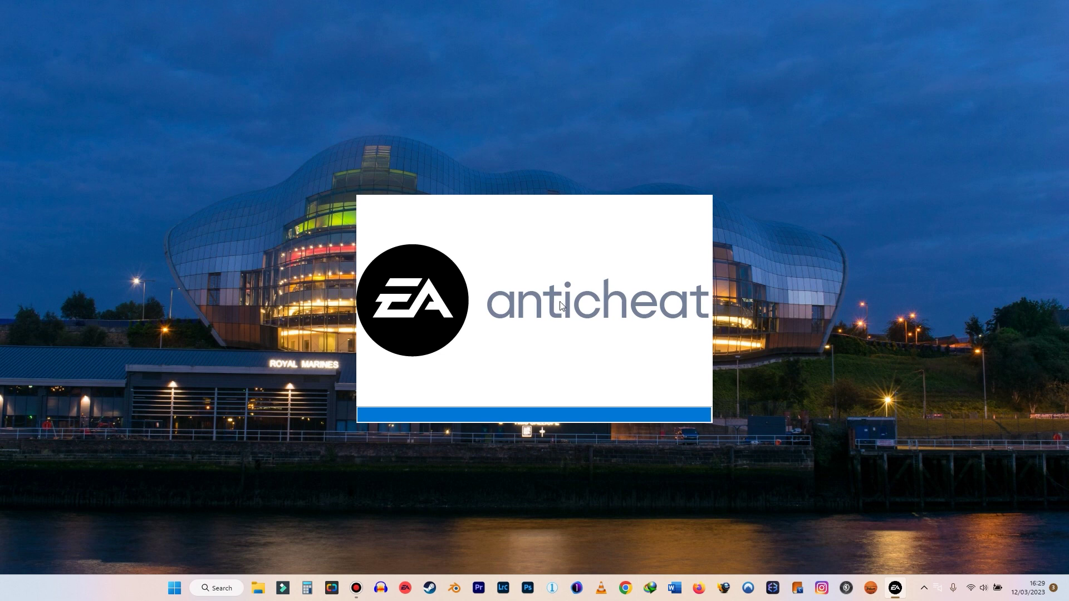
pyautogui.click(356, 589)
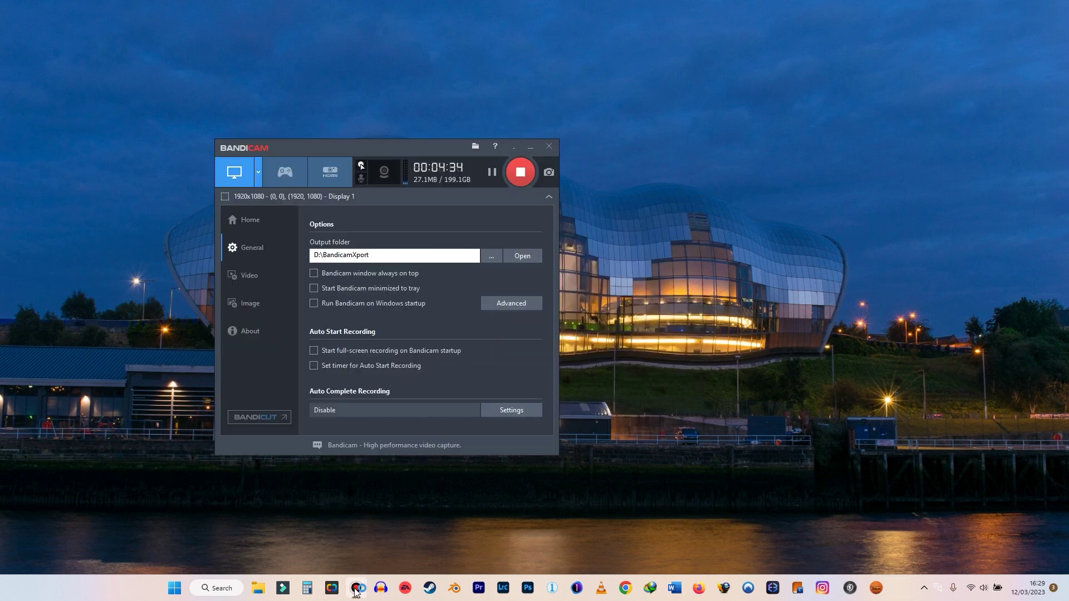
pyautogui.click(530, 149)
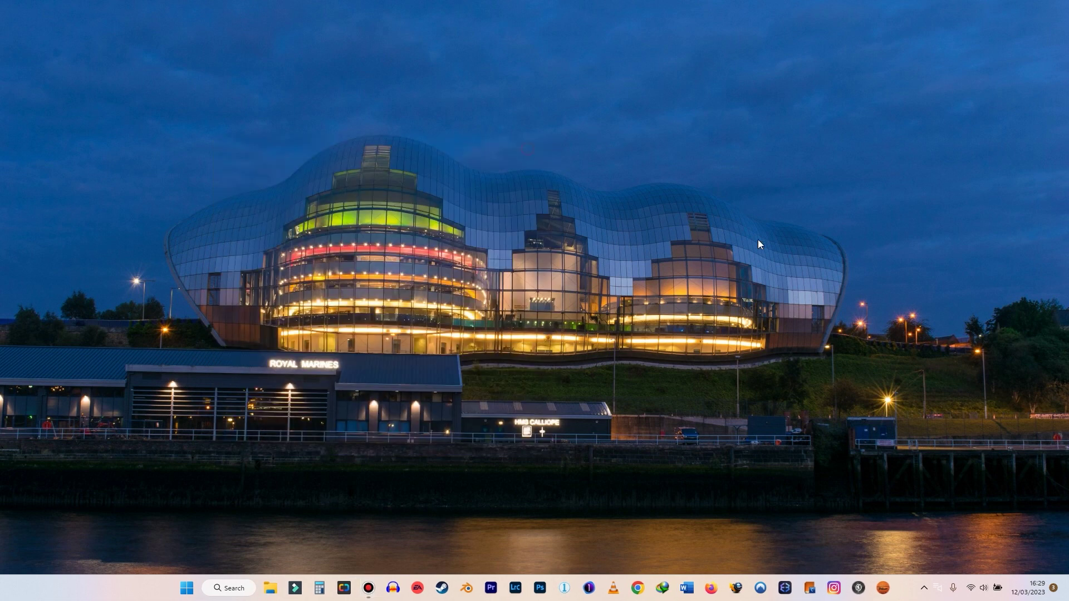